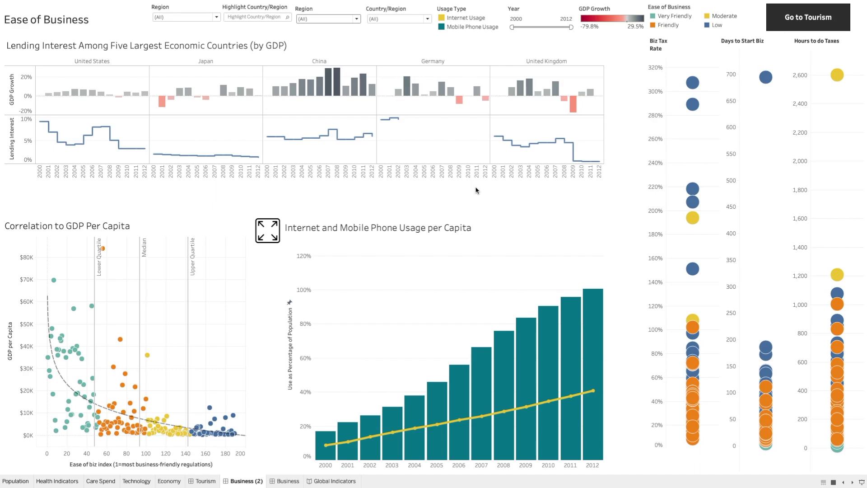
# - Try the finished navigation buttons between the Business and Tourism dashboards and the enlarged Correlation to GDP Per Capita view
pyautogui.click(812, 28)
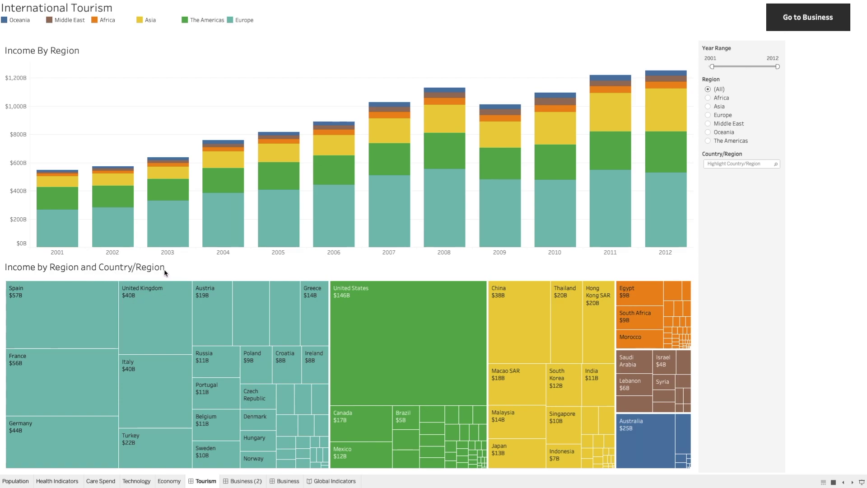
pyautogui.click(803, 24)
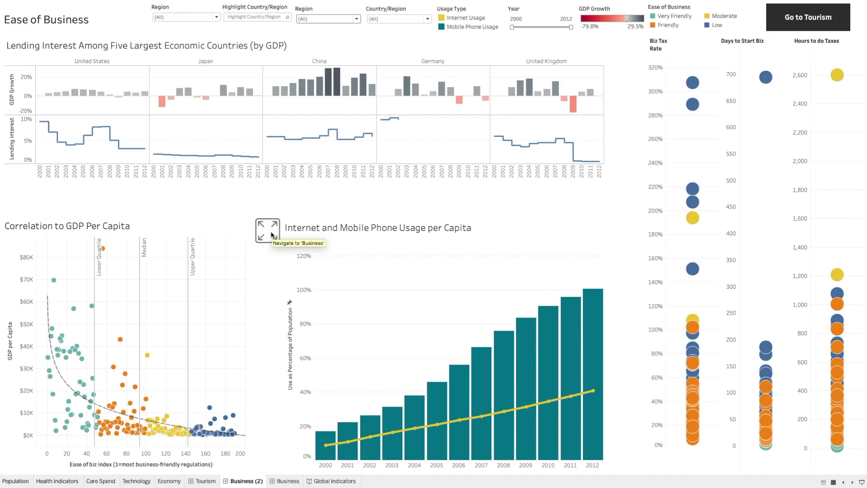
pyautogui.moveTo(106, 281)
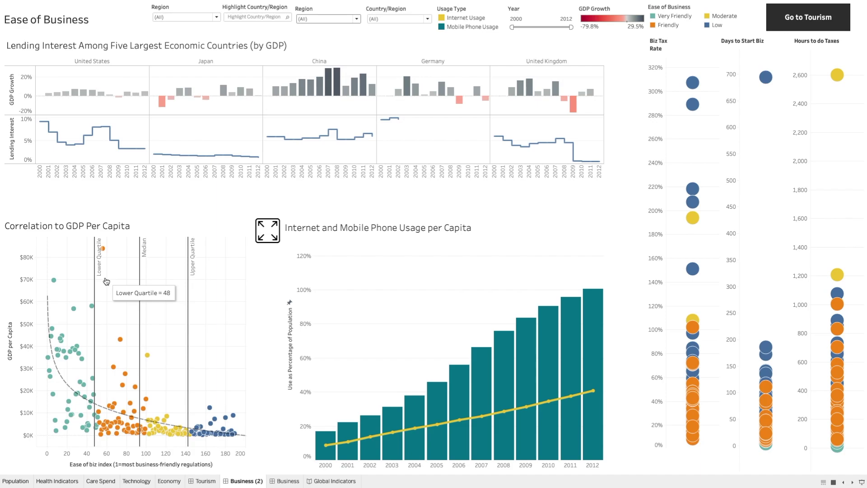
pyautogui.click(270, 235)
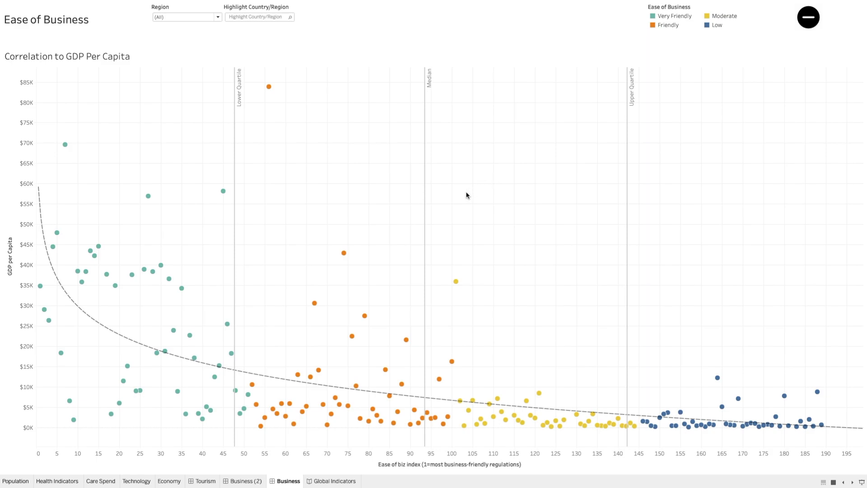
pyautogui.click(809, 20)
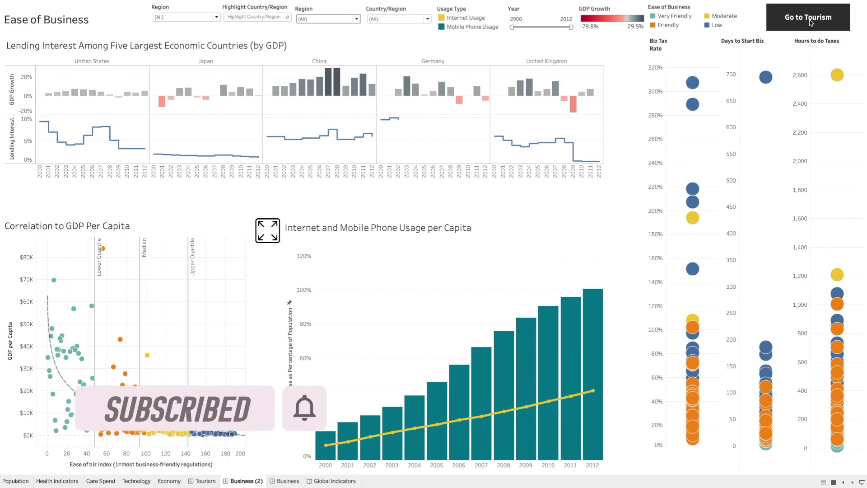
# - Switch to the World Indicators workbook window with its Tourism dashboard open for editing
pyautogui.moveTo(633, 472)
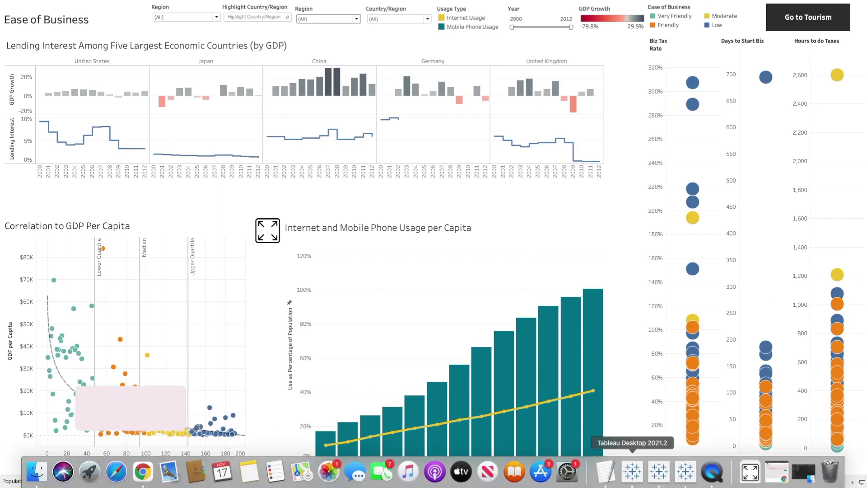
pyautogui.click(686, 471)
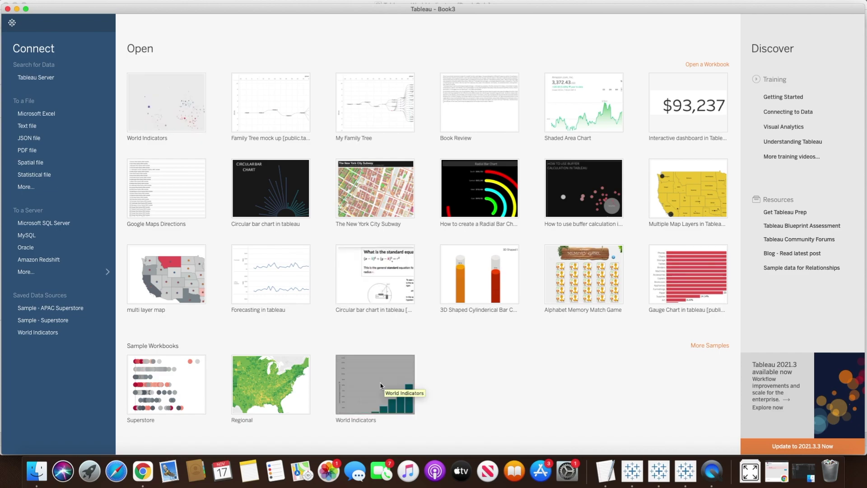
pyautogui.click(660, 472)
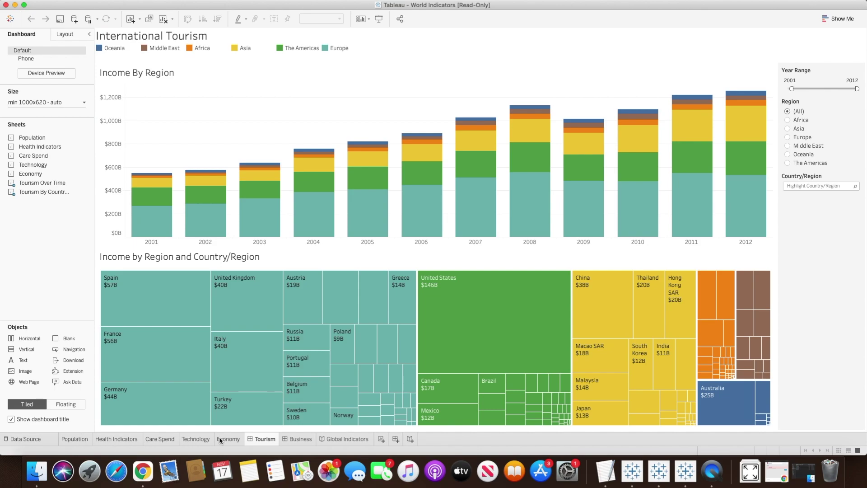
pyautogui.moveTo(260, 441)
pyautogui.moveTo(303, 444)
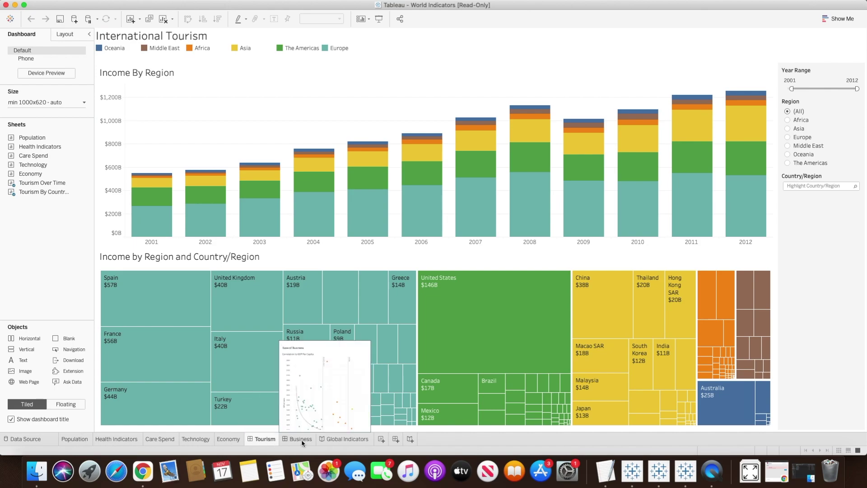
pyautogui.moveTo(335, 442)
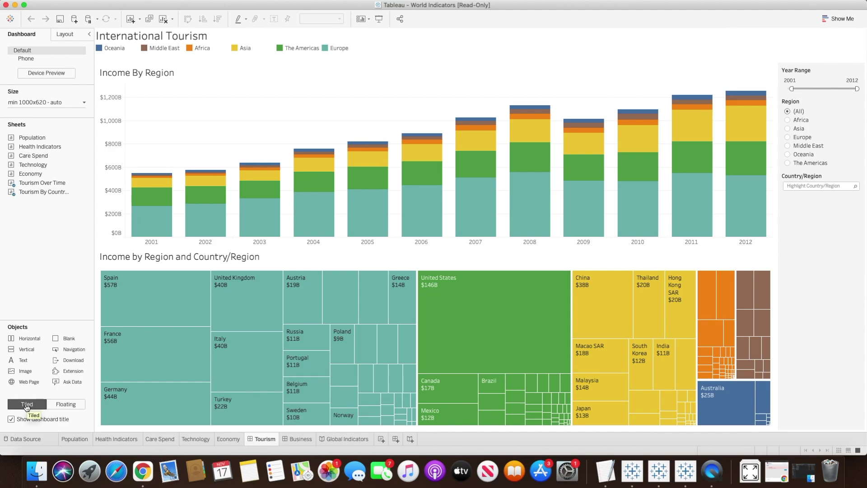
# - Add a floating Navigation object to the Tourism dashboard, above the Income By Region chart
pyautogui.moveTo(144, 238)
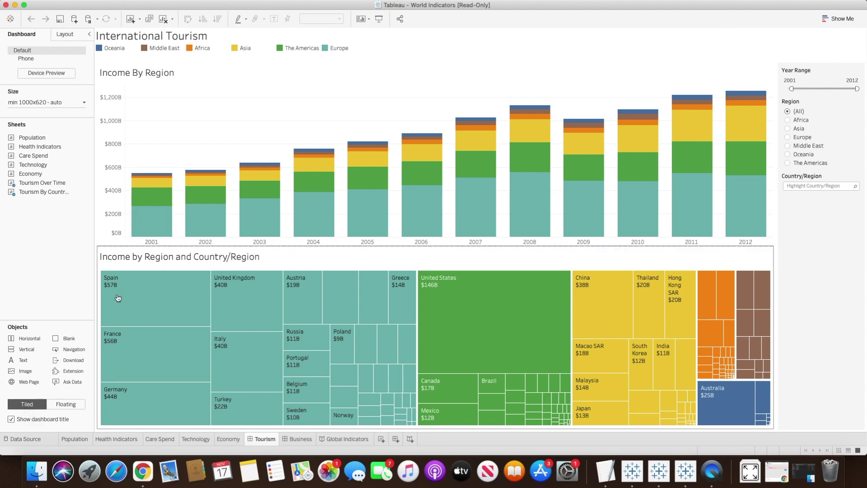
pyautogui.moveTo(69, 347)
pyautogui.mouseDown()
pyautogui.moveTo(209, 256)
pyautogui.moveTo(178, 106)
pyautogui.moveTo(397, 121)
pyautogui.moveTo(410, 166)
pyautogui.moveTo(324, 158)
pyautogui.moveTo(321, 151)
pyautogui.moveTo(53, 228)
pyautogui.mouseUp()
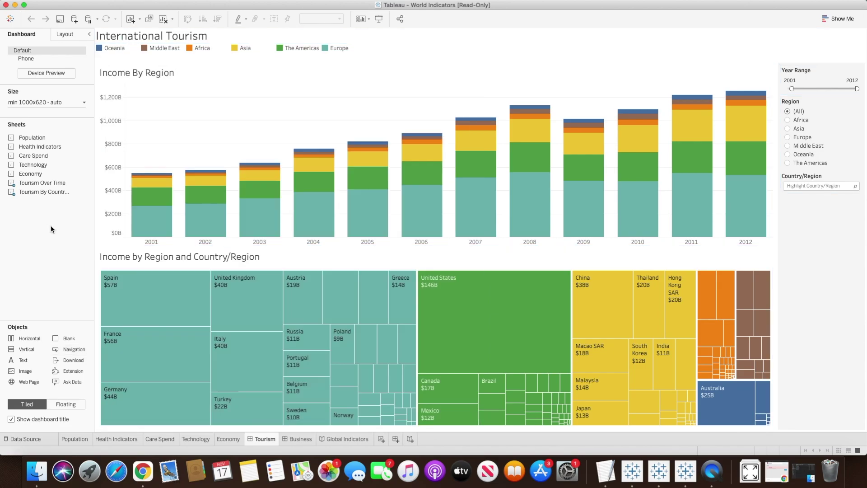
pyautogui.click(68, 404)
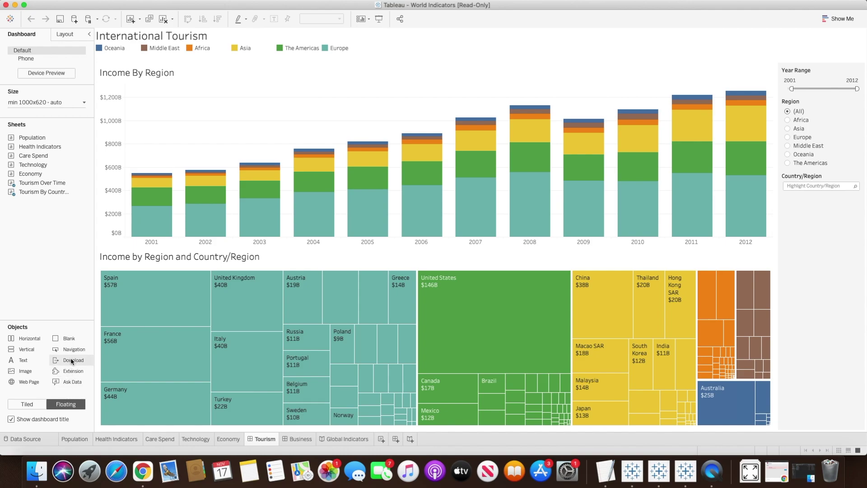
pyautogui.moveTo(70, 348); pyautogui.dragTo(510, 53)
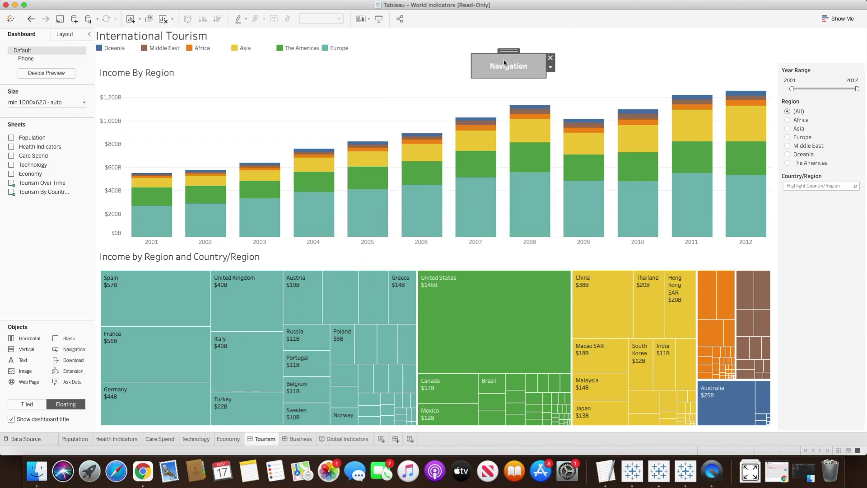
# - Edit the navigation button so it leads to the Business dashboard, with Text Button as its style
pyautogui.click(551, 68)
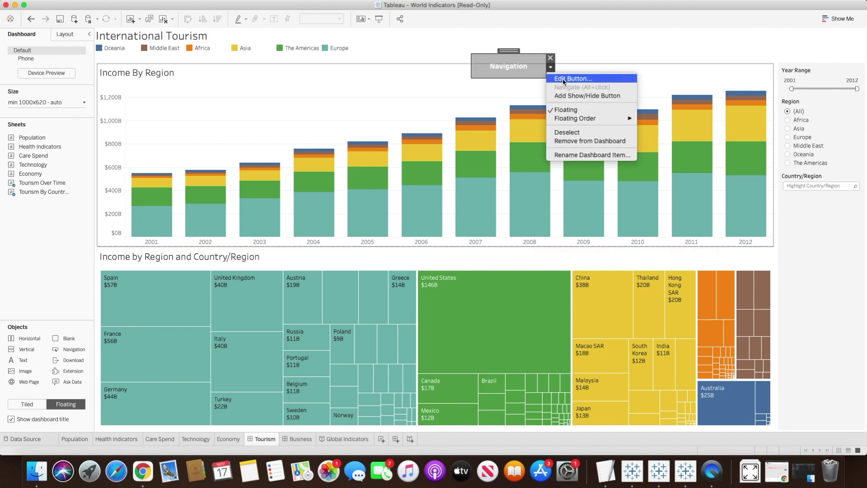
pyautogui.click(565, 80)
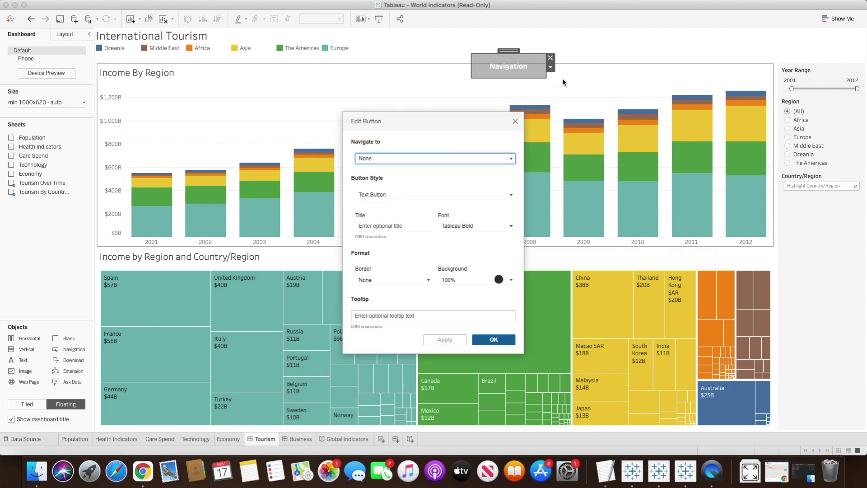
pyautogui.click(383, 160)
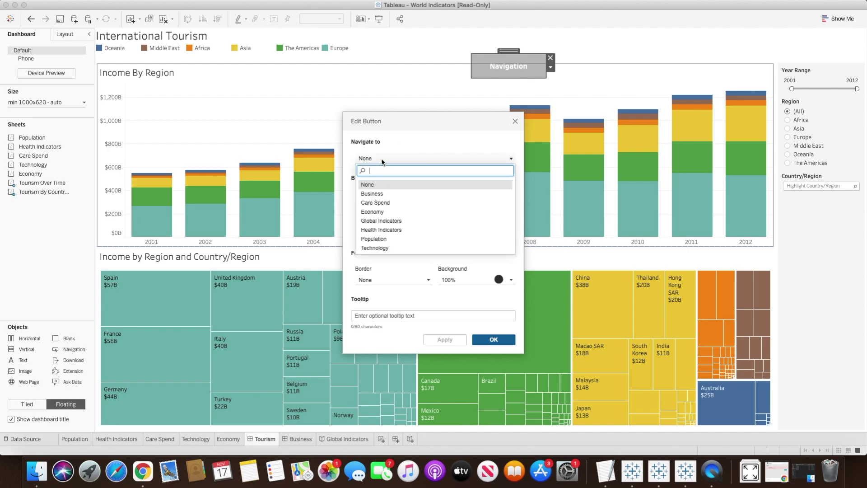
pyautogui.click(376, 194)
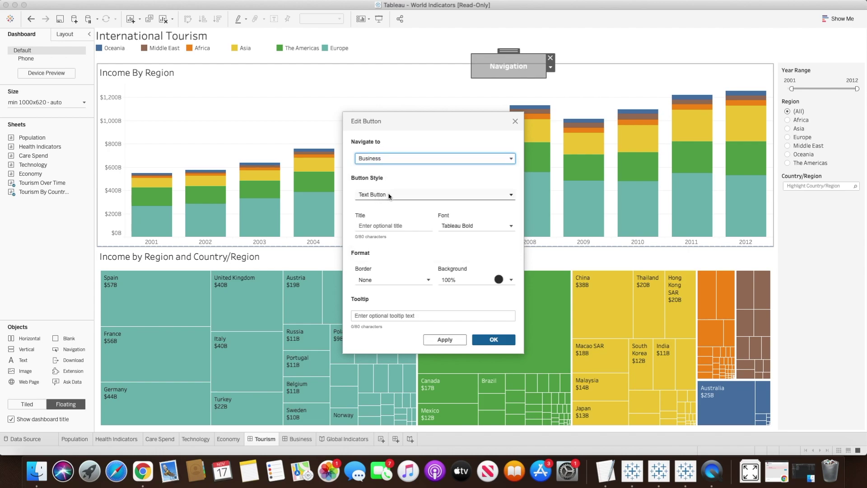
pyautogui.click(389, 195)
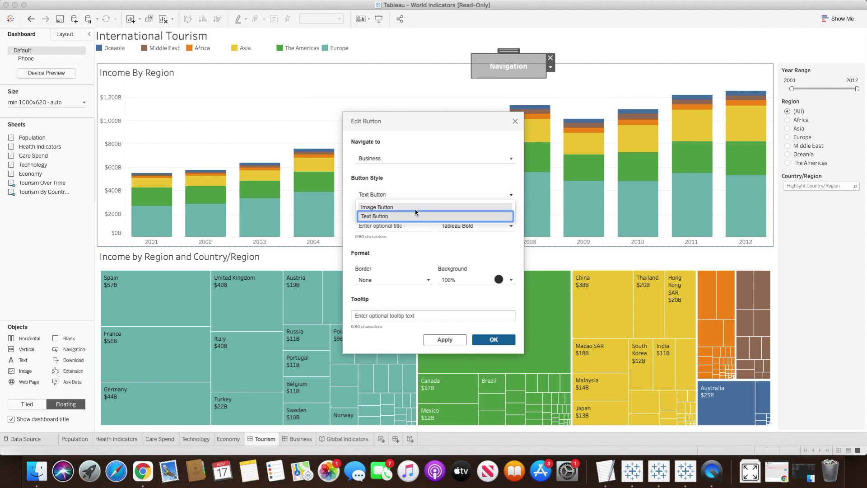
pyautogui.click(383, 217)
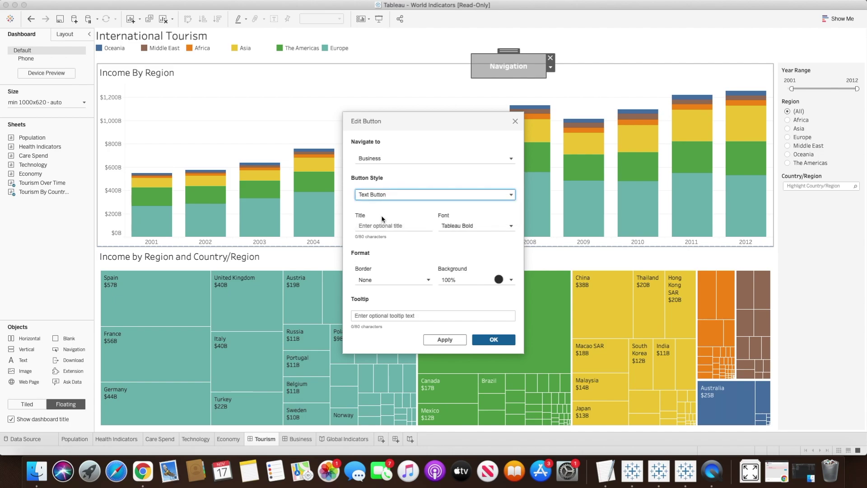
# - Title the button "Go To Business Dashboard", give it a solid border, and apply the settings
pyautogui.click(380, 223)
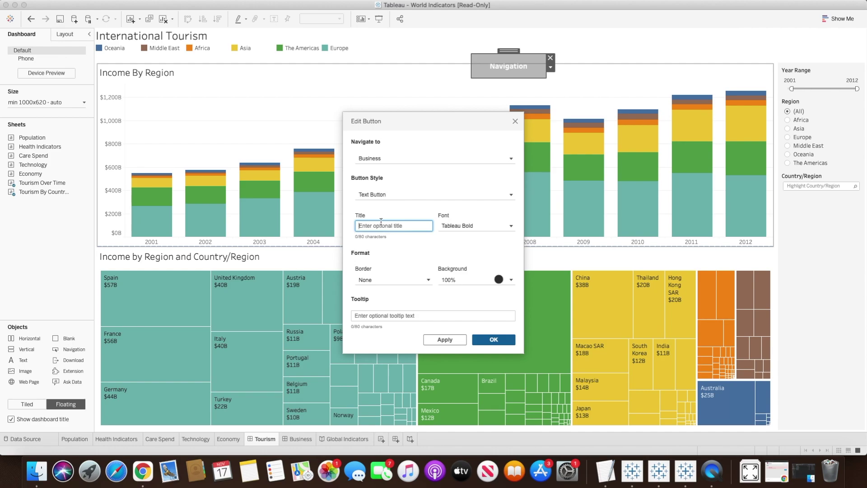
pyautogui.write('Go To Business Dashboard')
pyautogui.click(410, 281)
pyautogui.click(389, 308)
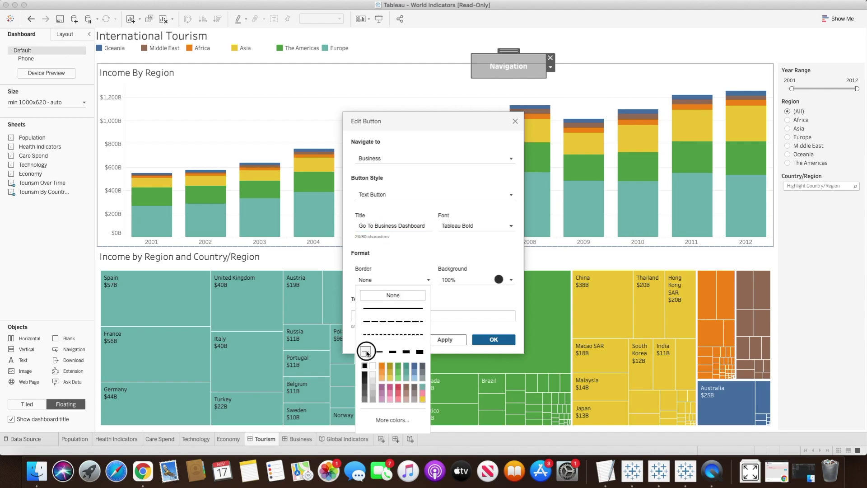
pyautogui.click(480, 263)
pyautogui.click(445, 342)
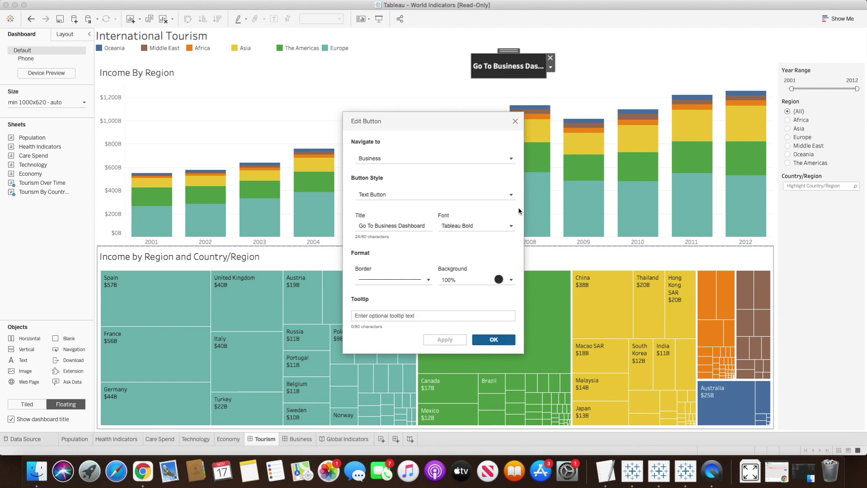
pyautogui.click(494, 340)
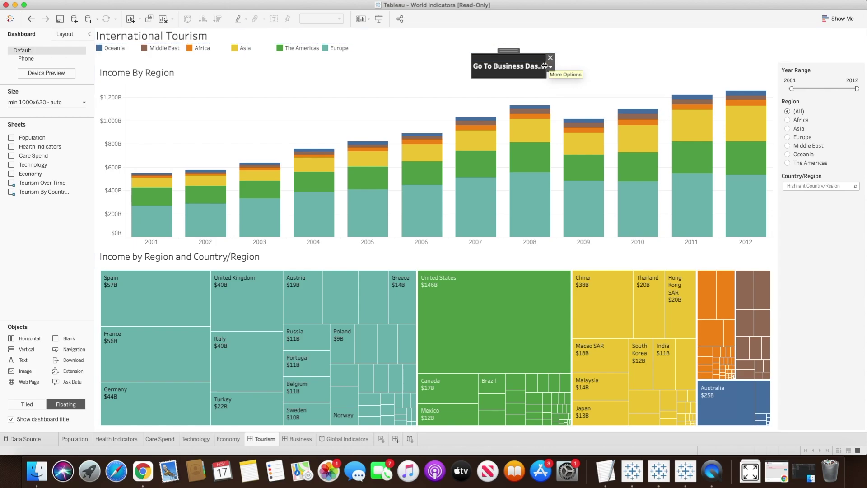
# - Widen the button to fit its full title and place it above the Year Range filter
pyautogui.moveTo(544, 66); pyautogui.dragTo(589, 66)
pyautogui.moveTo(531, 52)
pyautogui.mouseDown()
pyautogui.moveTo(747, 25)
pyautogui.moveTo(802, 33)
pyautogui.mouseUp()
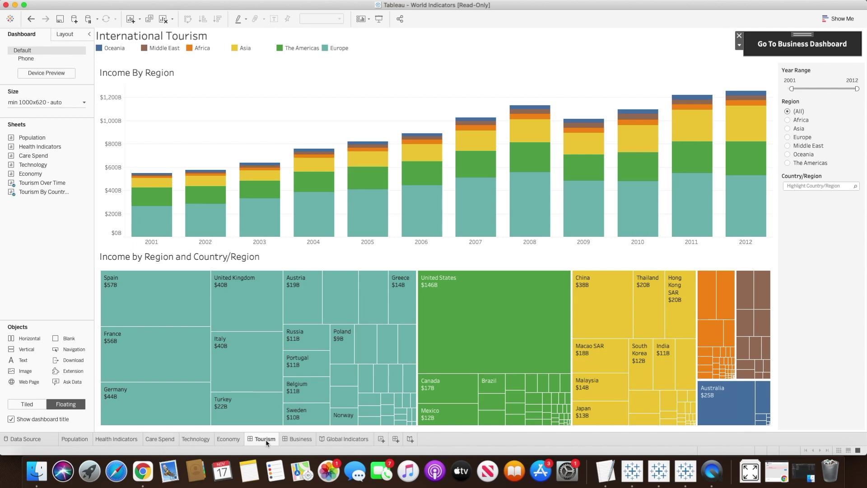
# - Open the Business dashboard and add a floating Navigation object over the upper part of the Correlation to GDP Per Capita chart
pyautogui.moveTo(267, 443)
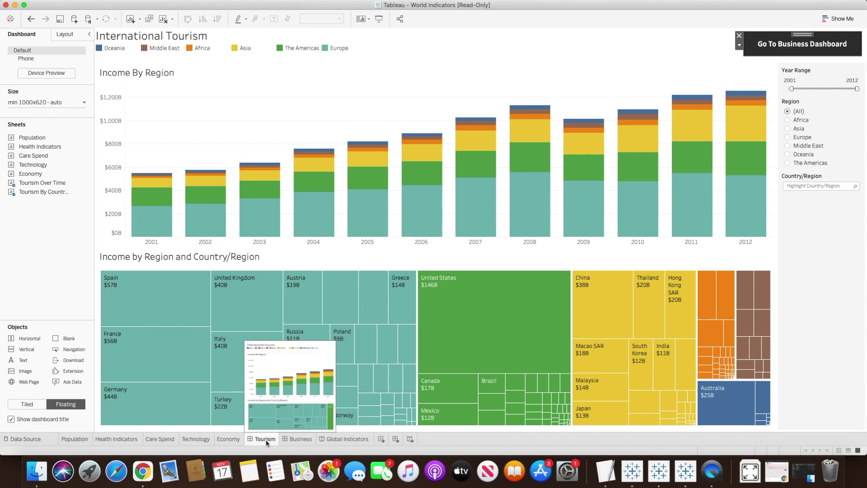
pyautogui.click(290, 440)
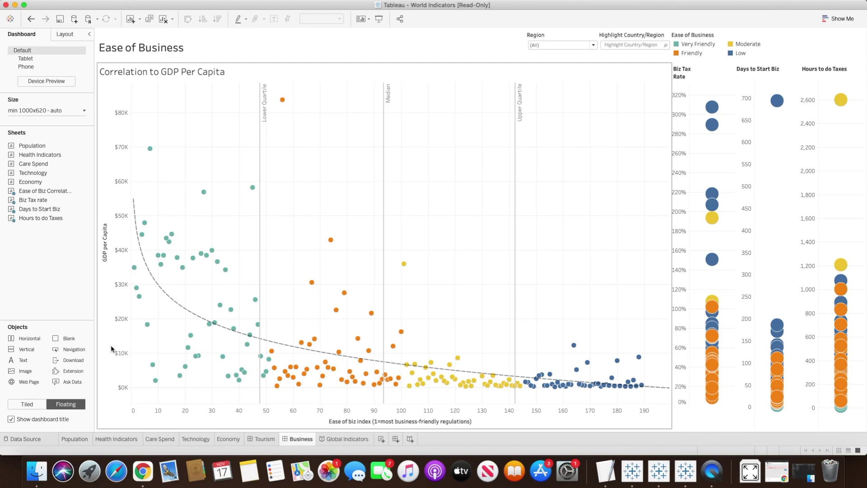
pyautogui.moveTo(68, 349); pyautogui.dragTo(343, 64)
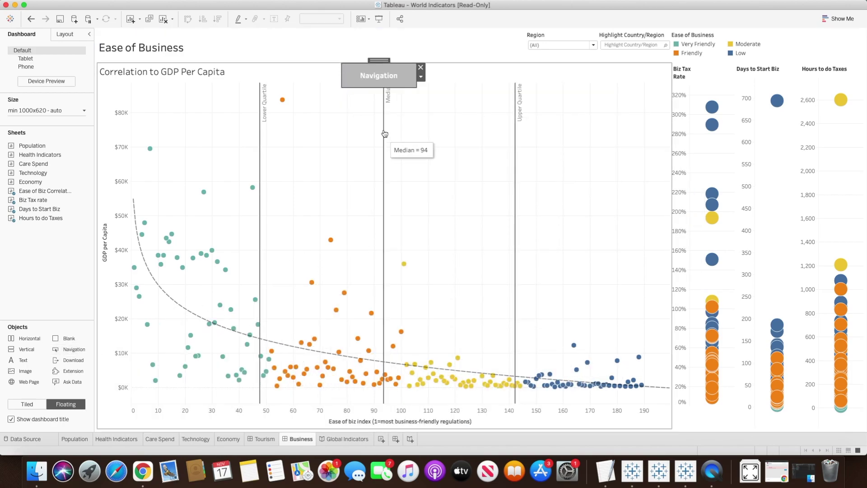
# - Edit the new navigation button so it leads to the Tourism dashboard
pyautogui.click(421, 77)
pyautogui.click(434, 88)
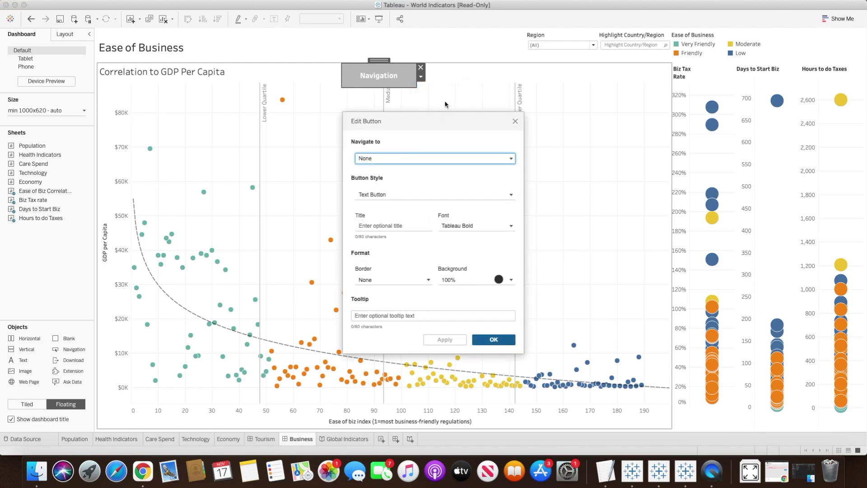
pyautogui.click(383, 157)
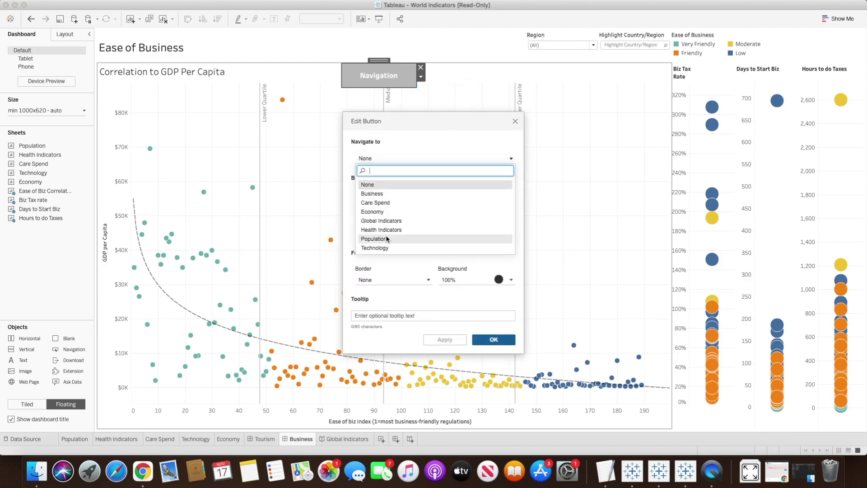
pyautogui.scroll(-1, 384, 242)
pyautogui.click(370, 247)
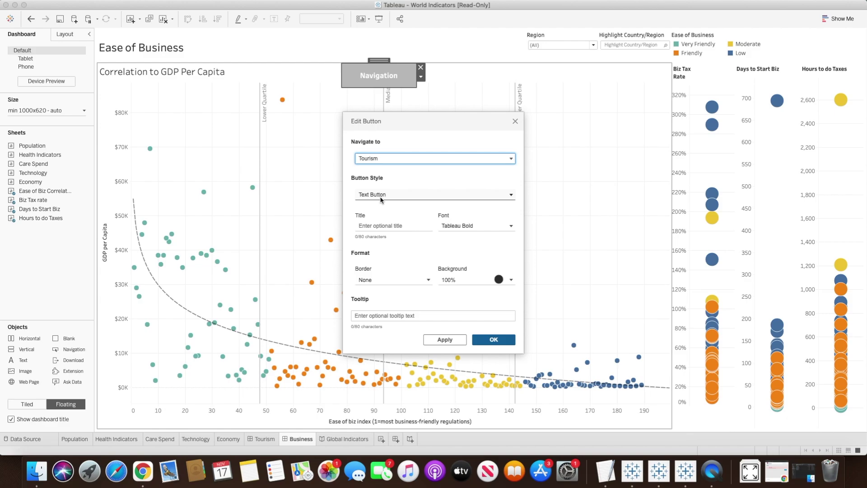
# - Title the button "Go To Tourism Dashboard", give it a thin solid dark border, and apply the settings
pyautogui.click(386, 226)
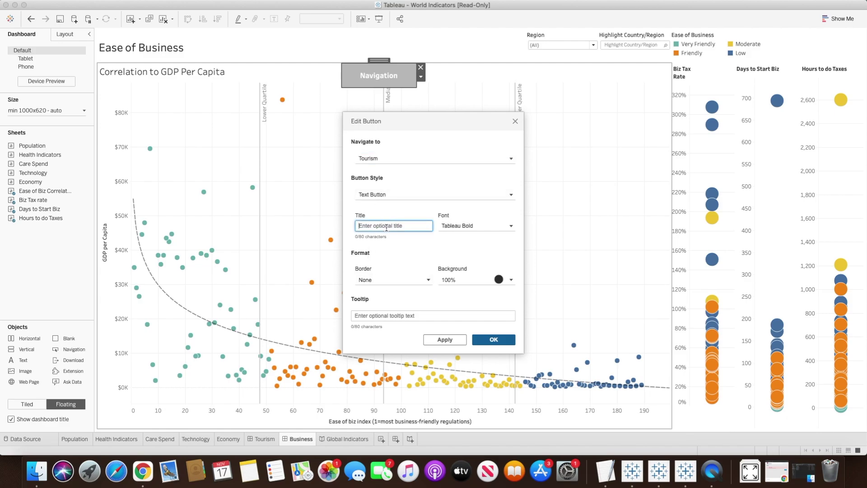
pyautogui.write('Go To Tourism Dashboard')
pyautogui.click(387, 280)
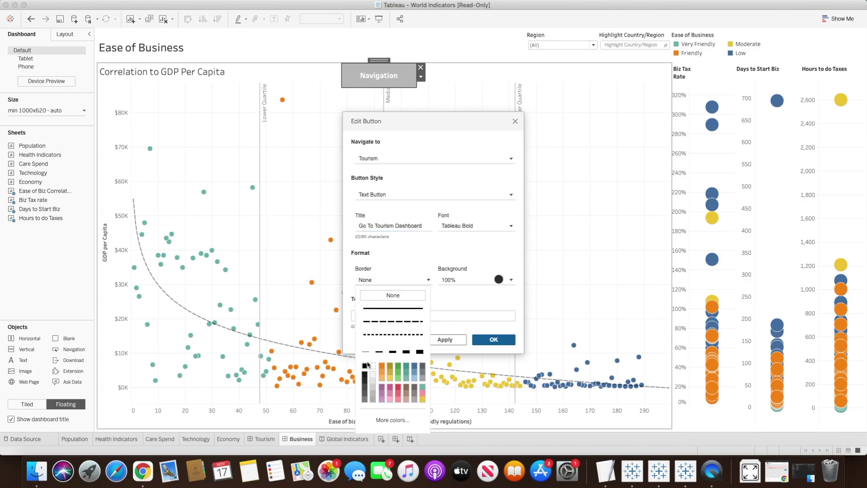
pyautogui.click(366, 375)
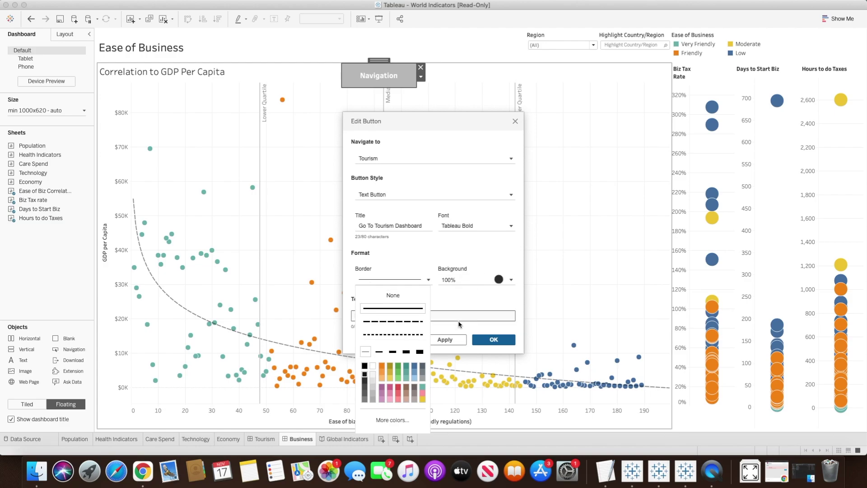
pyautogui.click(451, 341)
pyautogui.click(497, 337)
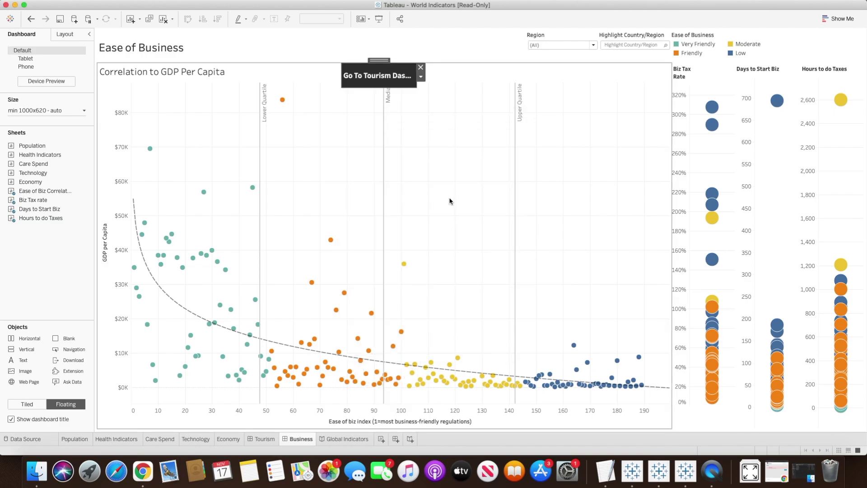
# - Widen the Tourism navigation button to fit its full title and place it above the Hours to do Taxes chart
pyautogui.moveTo(417, 76); pyautogui.dragTo(448, 72)
pyautogui.moveTo(392, 61); pyautogui.dragTo(817, 31)
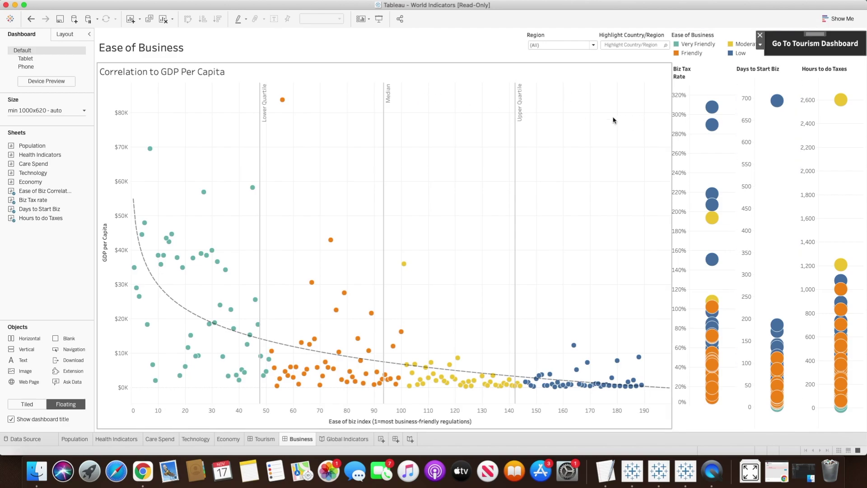
# - Test the navigation buttons from the Tourism dashboard to Business and back, and view the Tourism dashboard button's options
pyautogui.click(267, 440)
pyautogui.moveTo(289, 418)
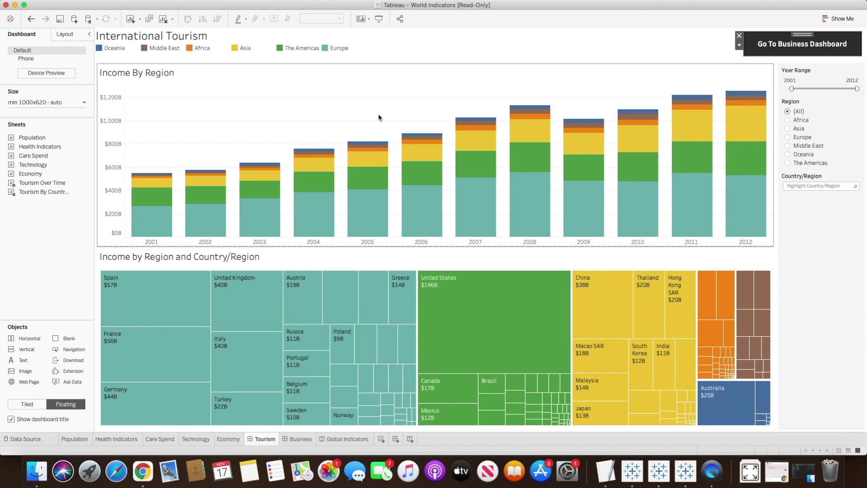
pyautogui.keyDown('alt'); pyautogui.click(811, 45); pyautogui.keyUp('alt')
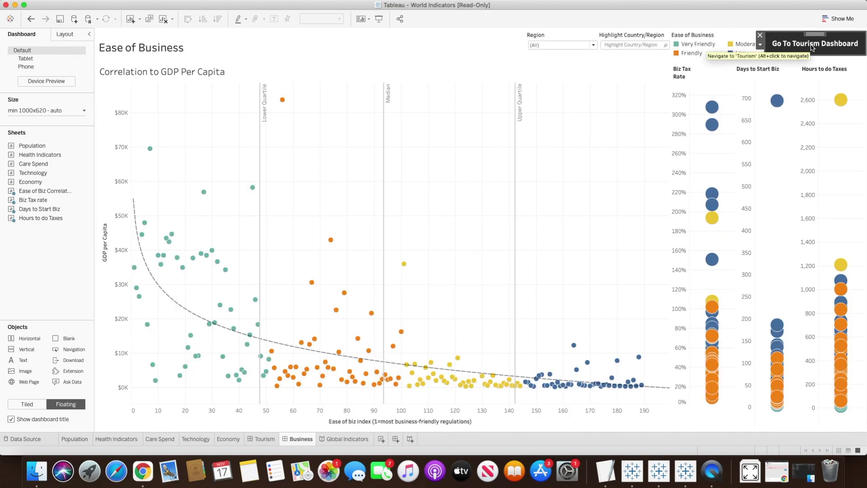
pyautogui.keyDown('alt'); pyautogui.click(811, 45); pyautogui.keyUp('alt')
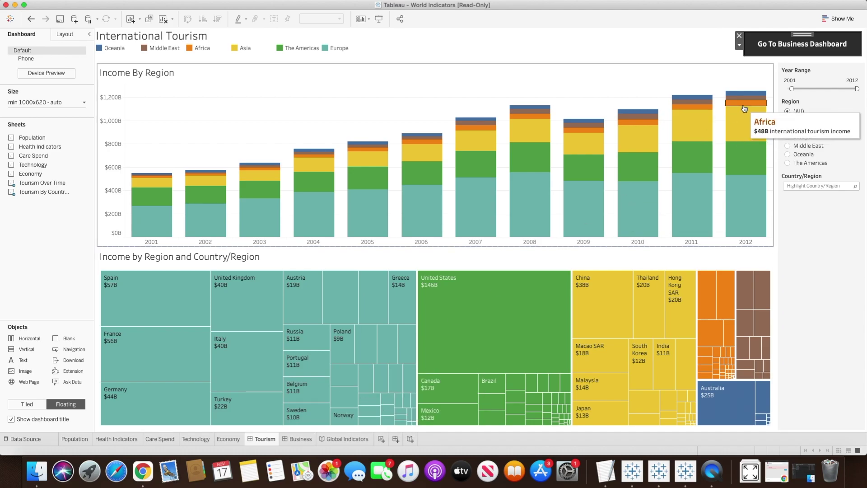
pyautogui.click(740, 45)
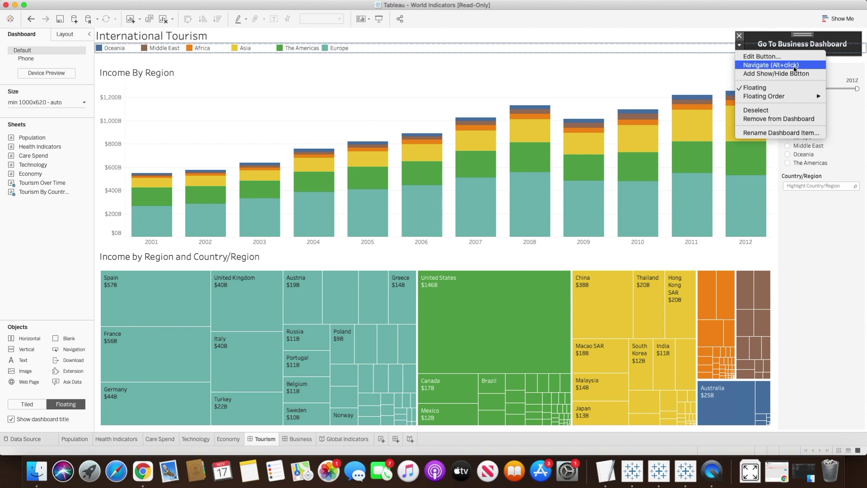
pyautogui.click(529, 5)
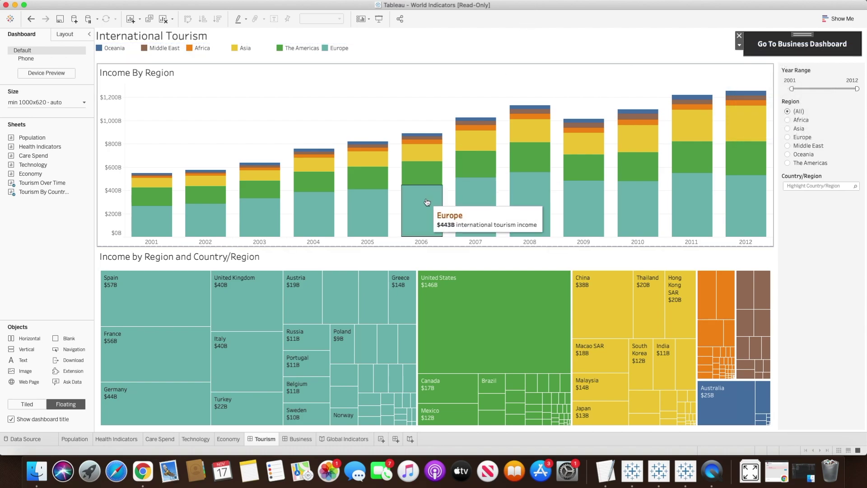
# - Add the Technology sheet as a tile above the Business dashboard's correlation chart and the Economy sheet alongside both
pyautogui.click(296, 440)
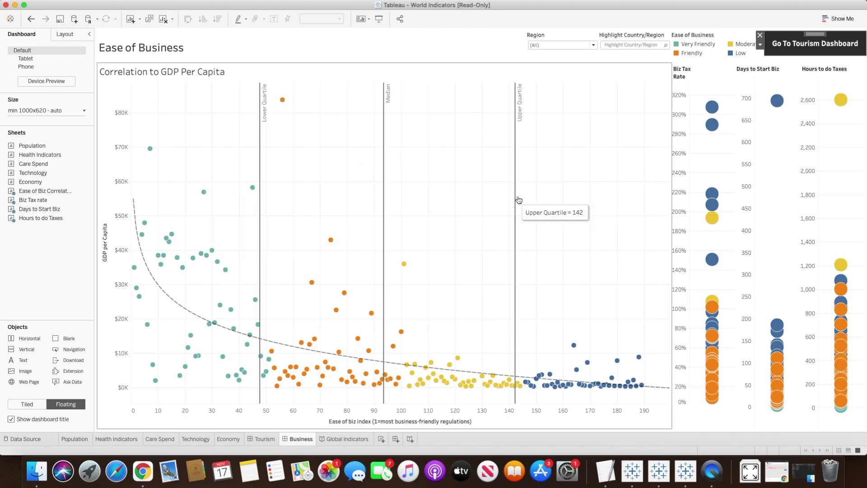
pyautogui.moveTo(39, 209); pyautogui.dragTo(70, 100)
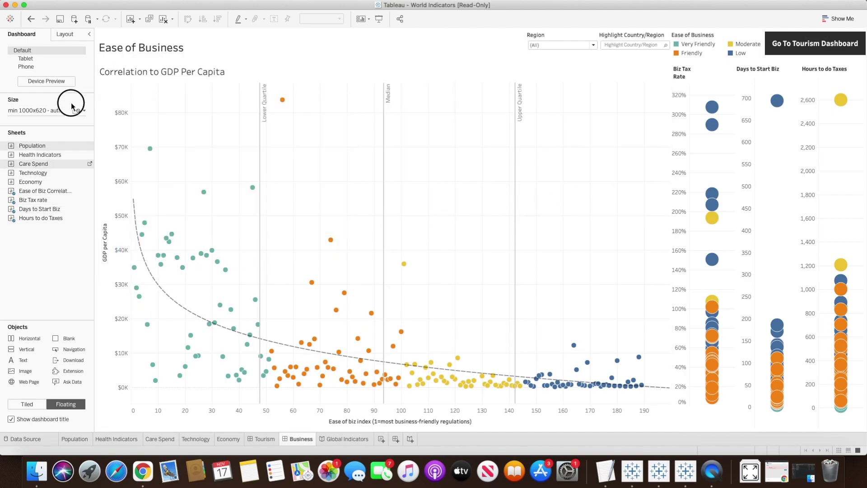
pyautogui.click(27, 405)
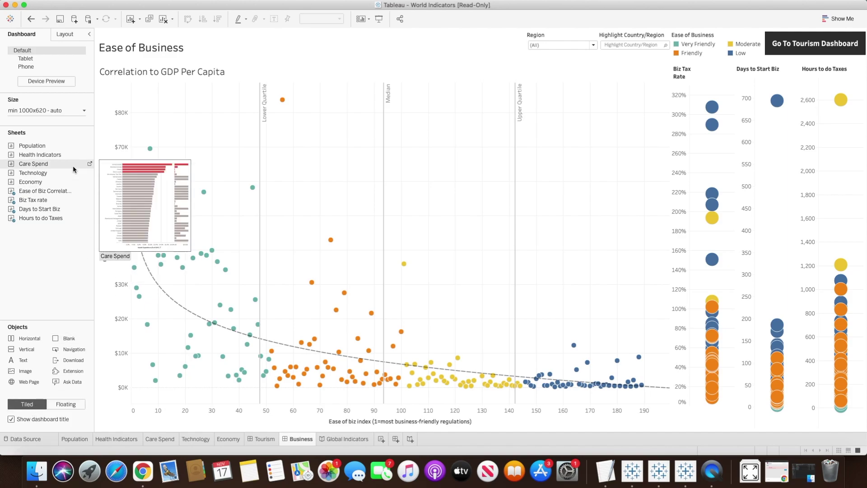
pyautogui.moveTo(35, 175)
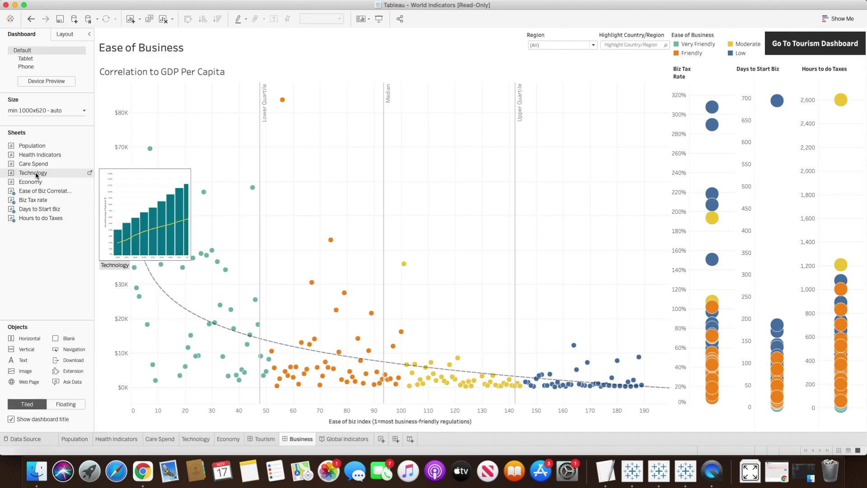
pyautogui.moveTo(122, 116); pyautogui.dragTo(213, 113)
pyautogui.moveTo(36, 184)
pyautogui.moveTo(36, 184)
pyautogui.mouseDown()
pyautogui.moveTo(470, 188)
pyautogui.moveTo(562, 252)
pyautogui.moveTo(602, 306)
pyautogui.moveTo(656, 342)
pyautogui.moveTo(658, 333)
pyautogui.moveTo(650, 334)
pyautogui.mouseUp()
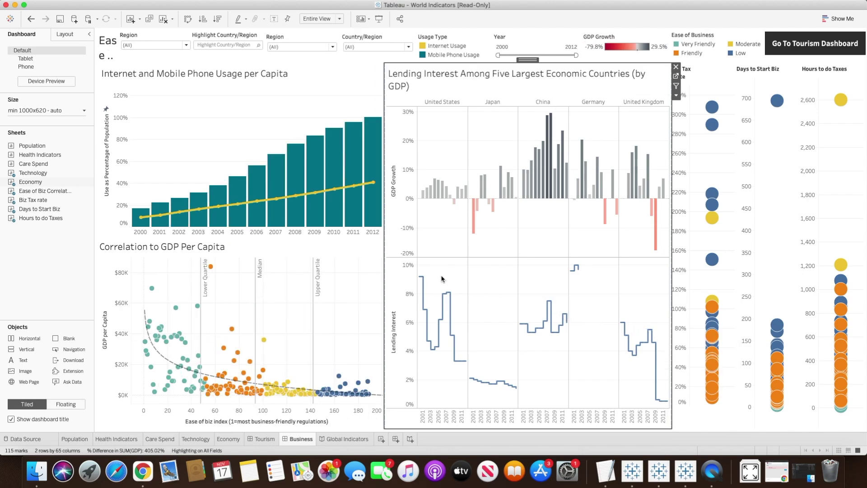
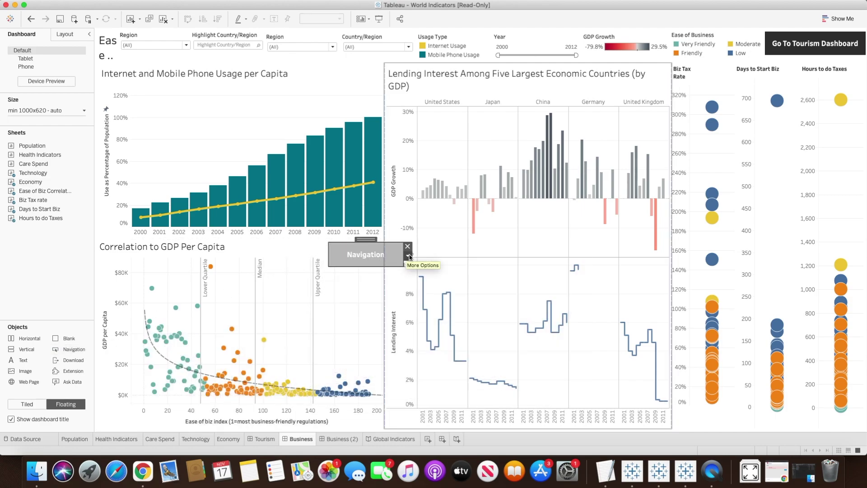
# - Edit the new navigation button on the Business dashboard so it leads to the Business (2) dashboard
pyautogui.click(408, 256)
pyautogui.click(416, 268)
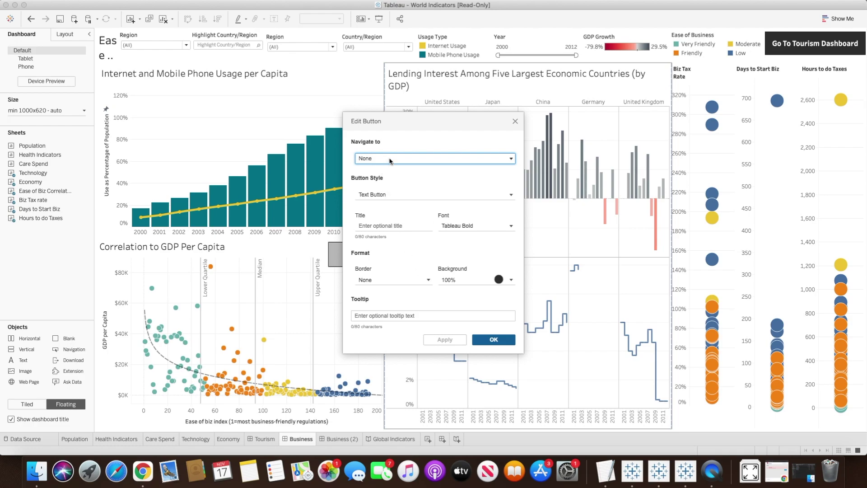
pyautogui.click(385, 159)
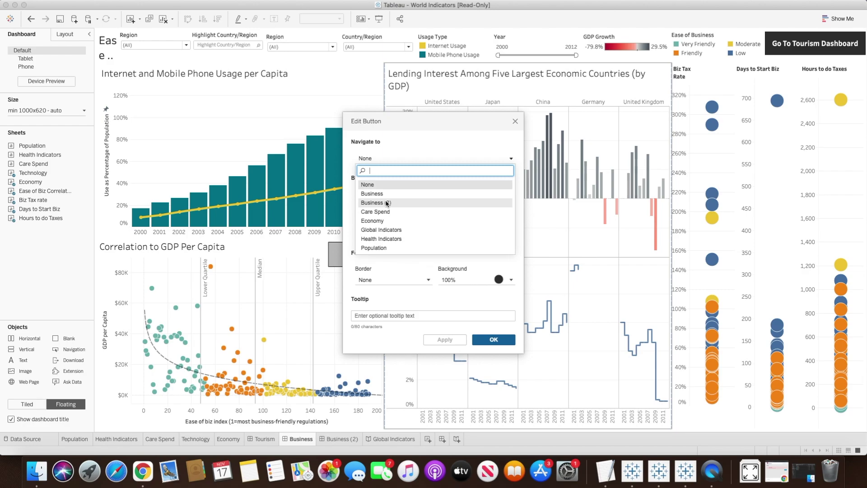
pyautogui.click(387, 203)
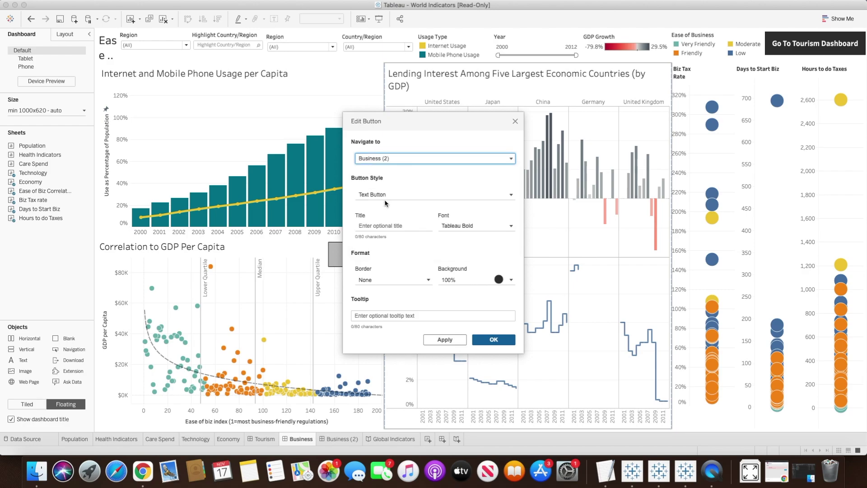
# - Make the navigation button an image button using maximize.png from Downloads and apply the settings
pyautogui.click(401, 195)
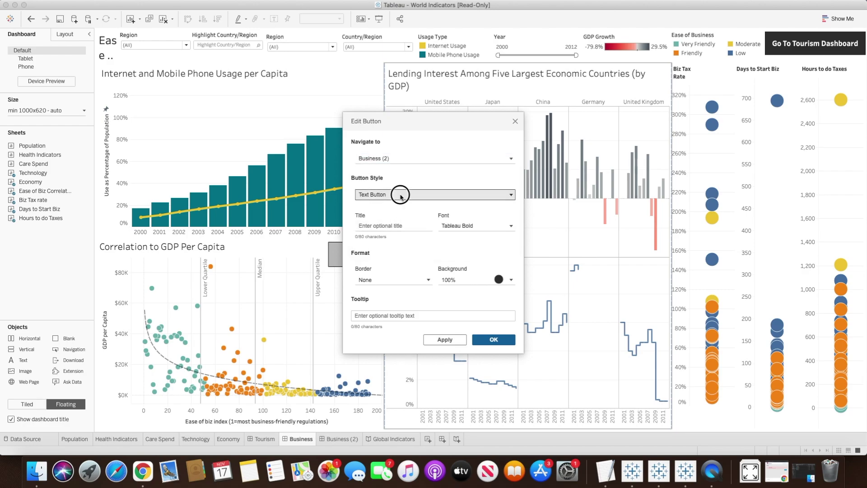
pyautogui.click(394, 207)
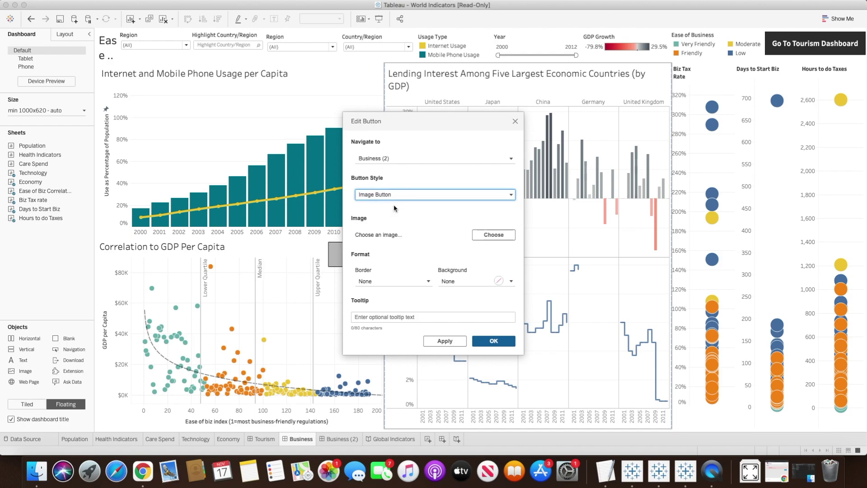
pyautogui.click(490, 236)
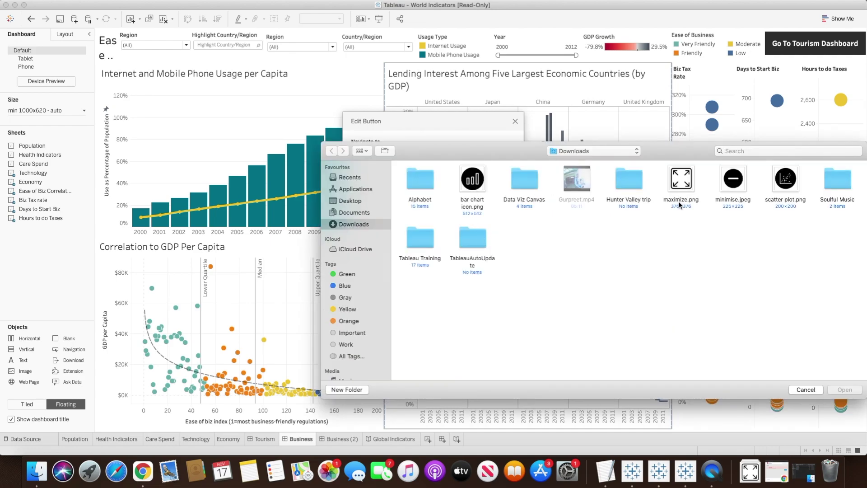
pyautogui.click(686, 183)
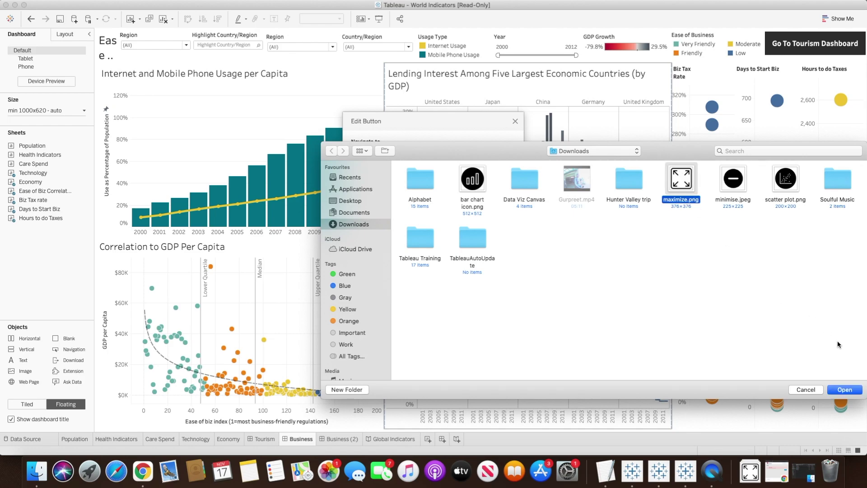
pyautogui.click(845, 390)
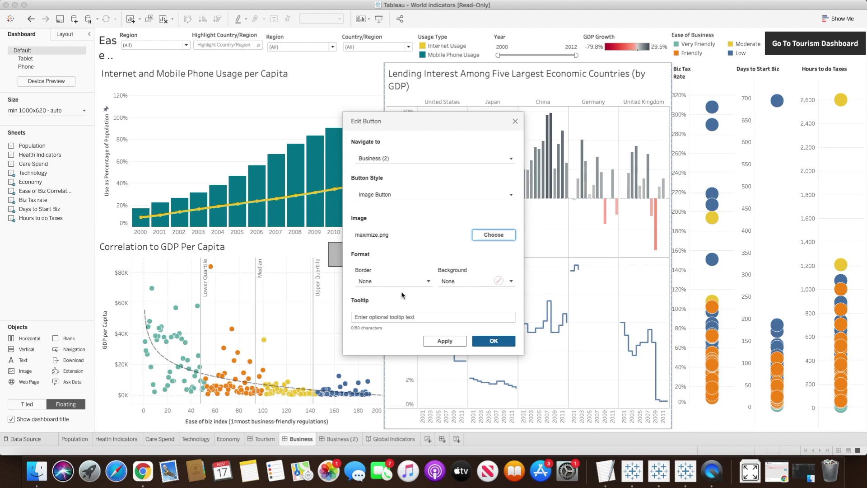
pyautogui.click(487, 342)
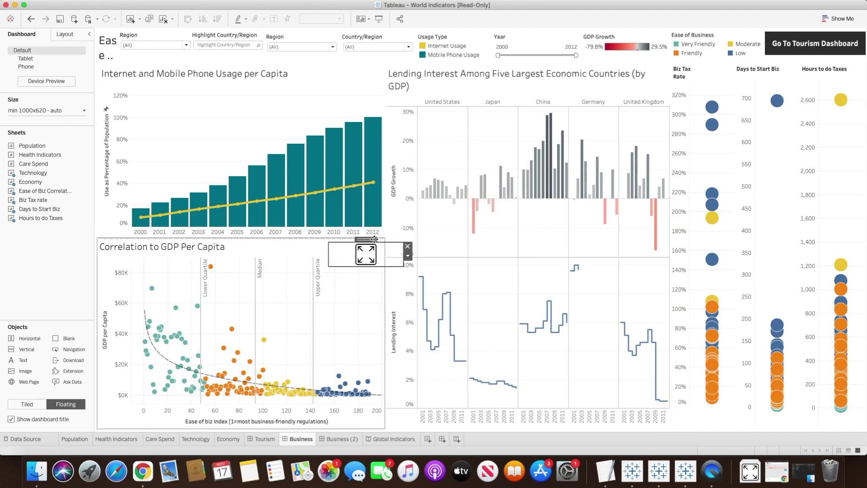
# - Narrow the image button to fit its maximize icon and check its settings
pyautogui.moveTo(402, 256); pyautogui.dragTo(370, 256)
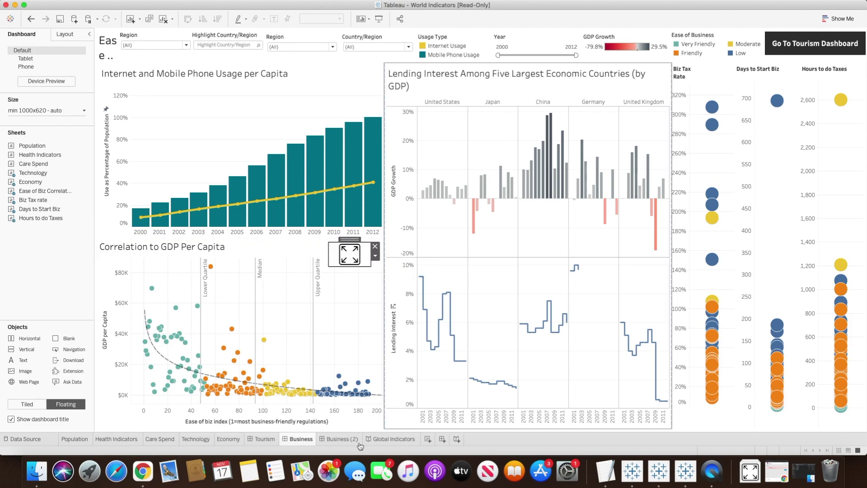
pyautogui.moveTo(347, 442)
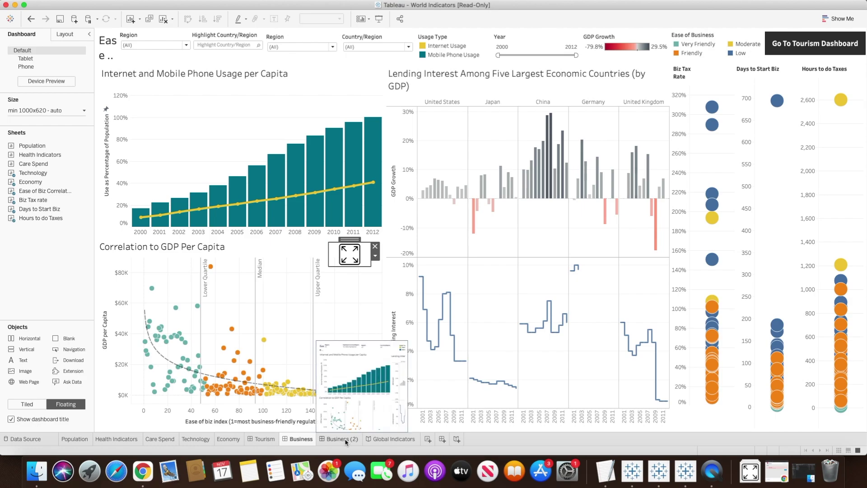
pyautogui.click(375, 255)
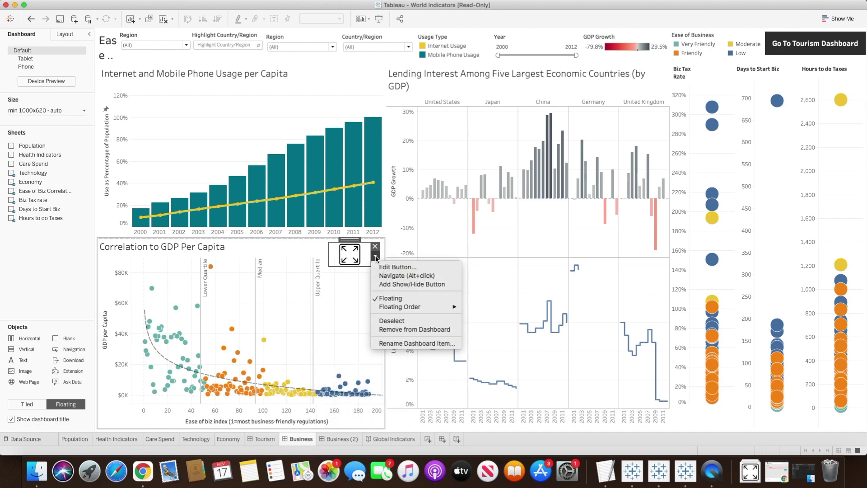
pyautogui.click(389, 271)
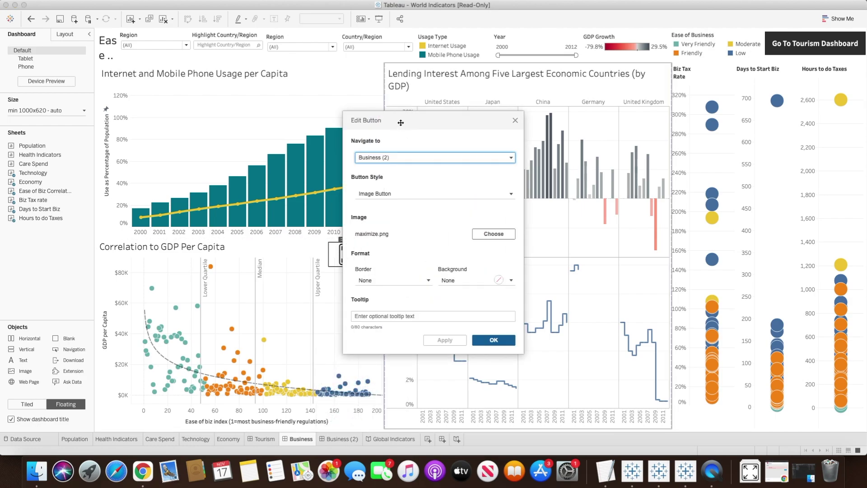
pyautogui.click(515, 121)
# - Remove every chart except Correlation to GDP Per Capita from the Business (2) dashboard, along with the Go To Tourism Dashboard button
pyautogui.click(340, 440)
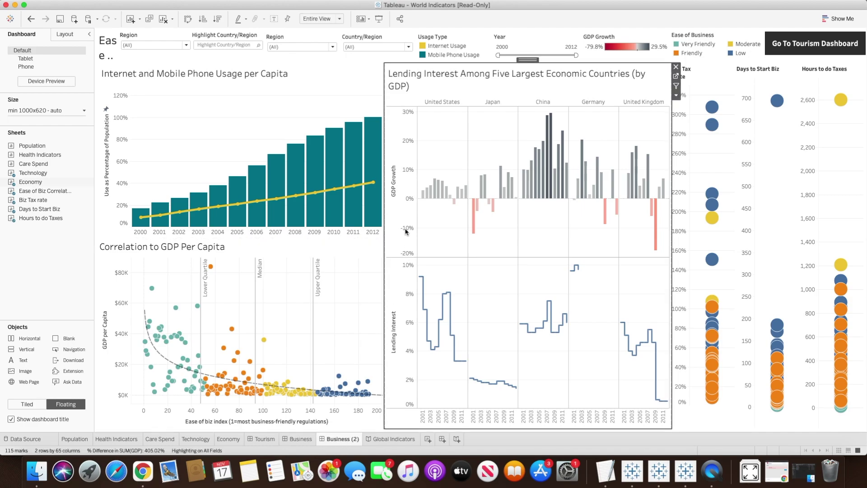
pyautogui.click(676, 67)
pyautogui.click(503, 76)
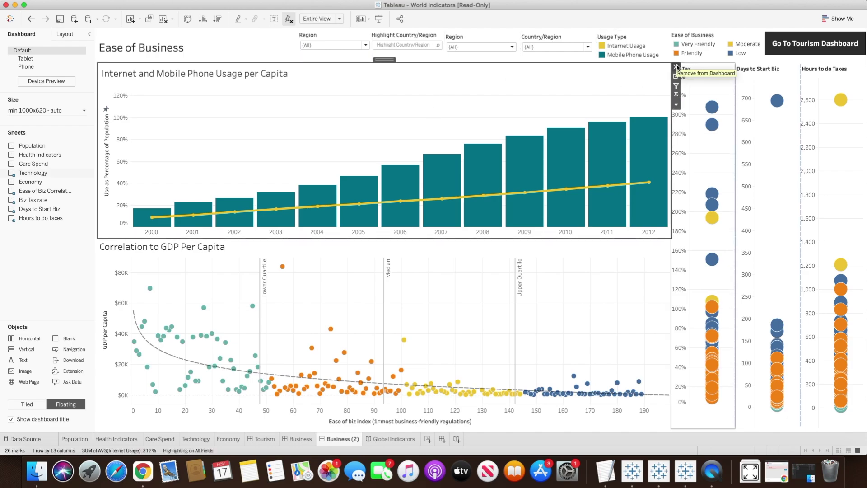
pyautogui.click(676, 68)
pyautogui.click(704, 77)
pyautogui.click(739, 68)
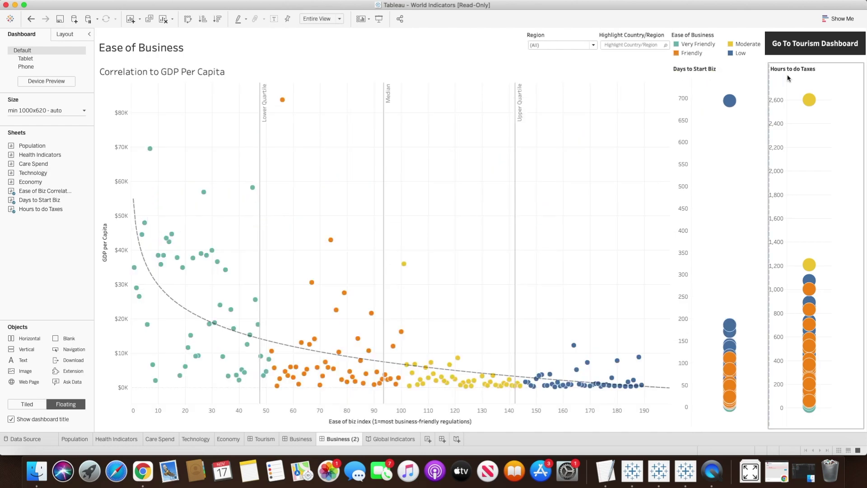
pyautogui.click(753, 73)
pyautogui.click(762, 69)
pyautogui.click(839, 68)
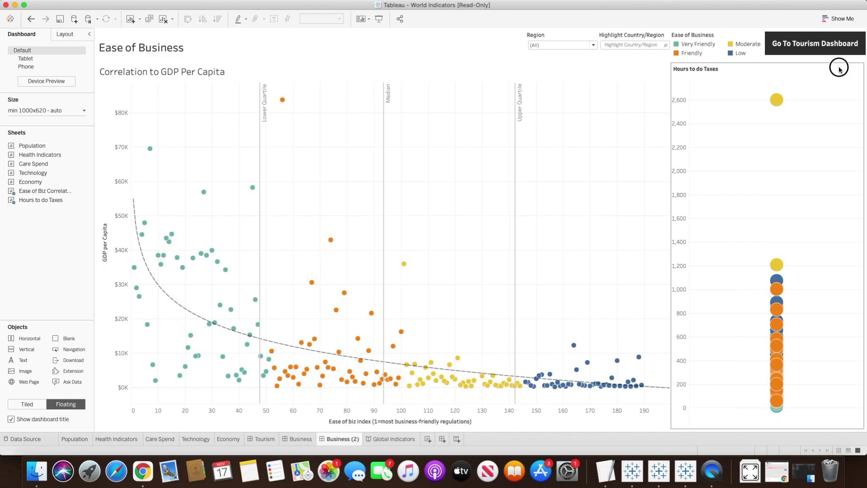
pyautogui.click(668, 70)
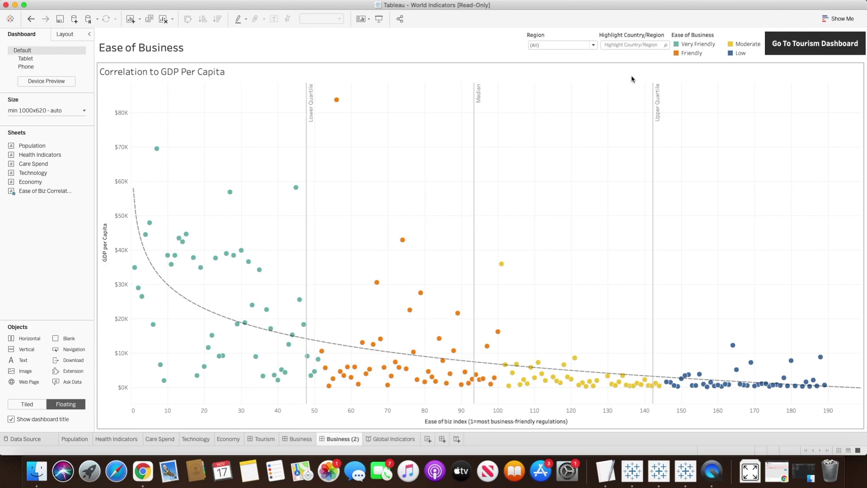
pyautogui.click(847, 43)
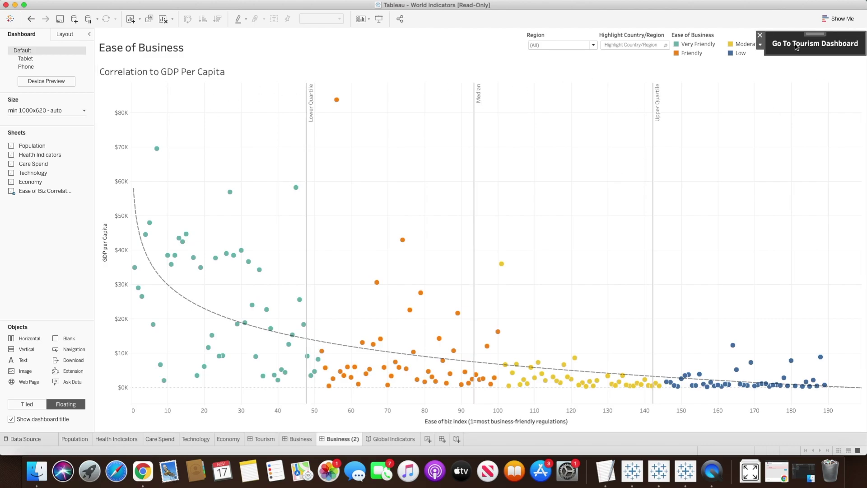
pyautogui.press('Delete')
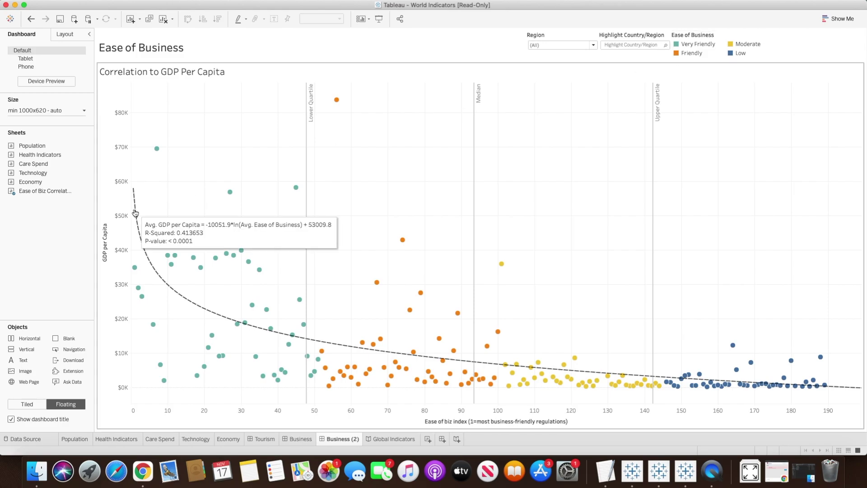
# - Add a floating navigation button to the Business (2) dashboard that leads to the Business dashboard
pyautogui.moveTo(72, 349); pyautogui.dragTo(477, 76)
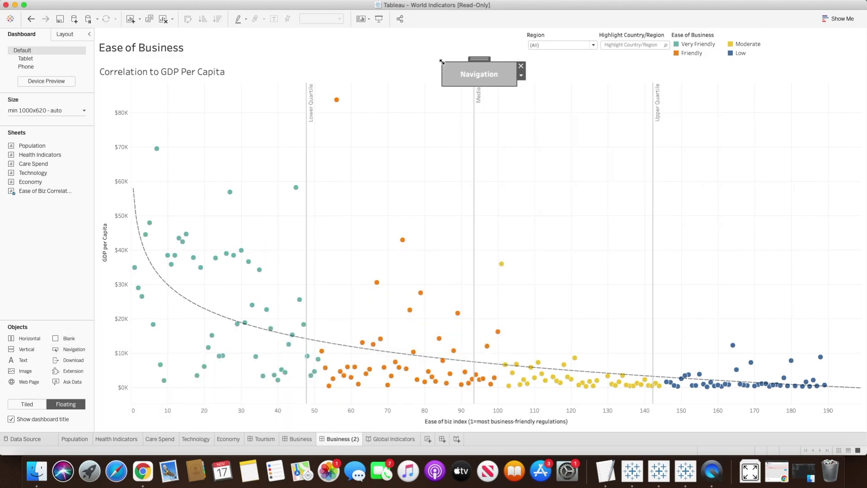
pyautogui.click(521, 75)
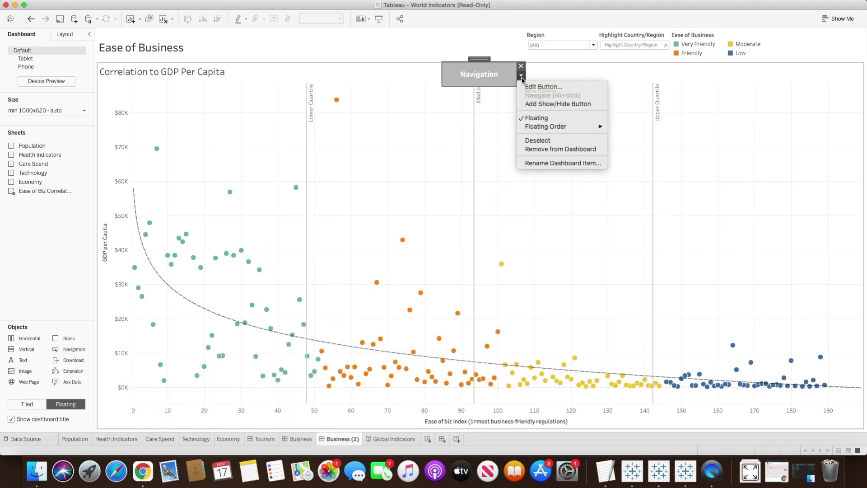
pyautogui.click(542, 87)
pyautogui.click(443, 160)
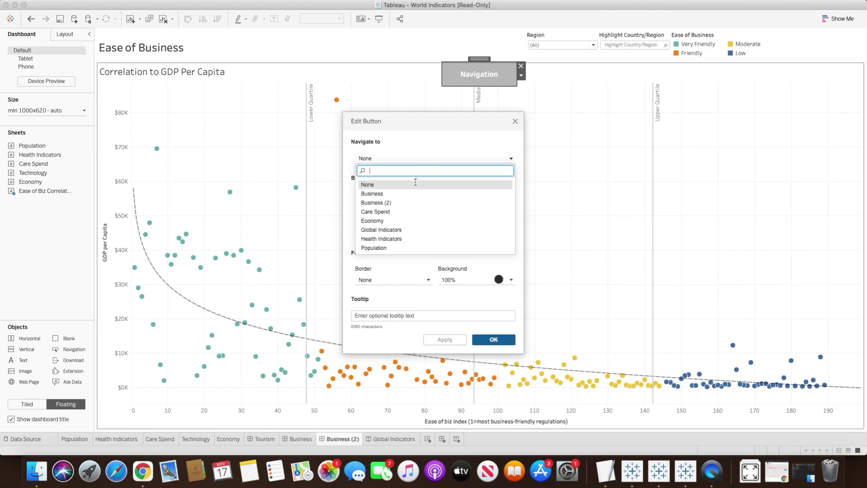
pyautogui.click(396, 194)
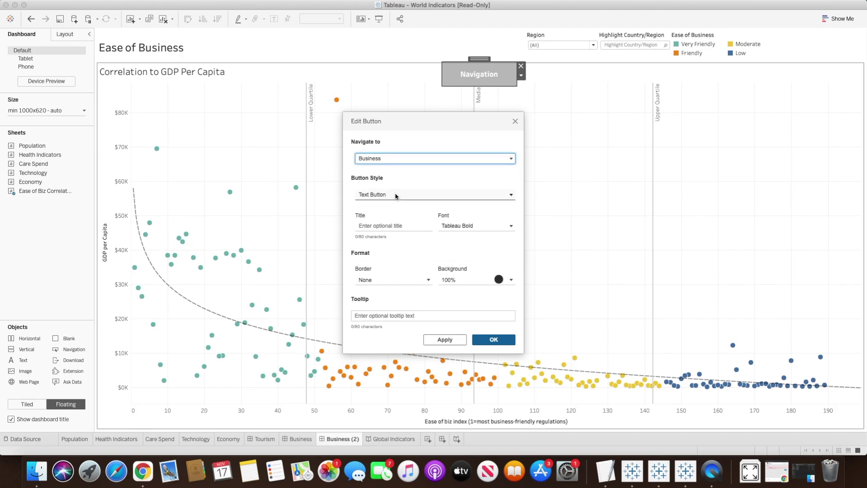
# - Make it an image button using minimise.jpeg from Downloads and place it beside the Ease of Business legend in the dashboard's upper corner
pyautogui.click(394, 195)
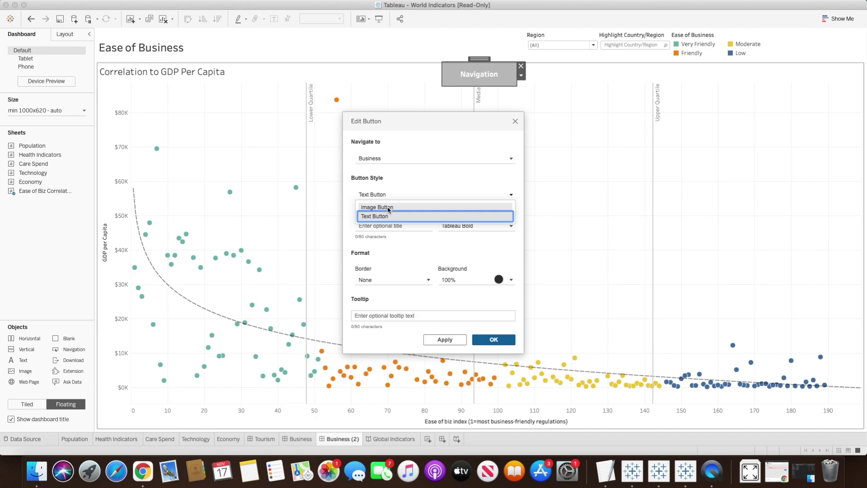
pyautogui.click(388, 208)
pyautogui.click(492, 236)
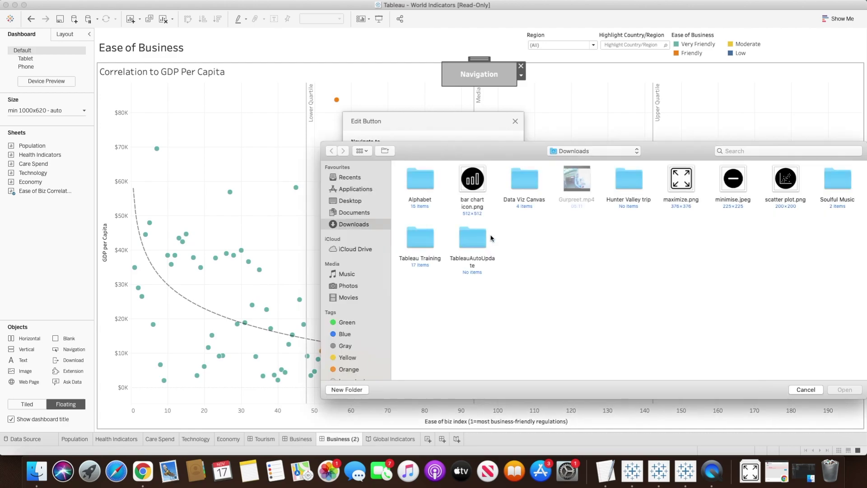
pyautogui.click(734, 179)
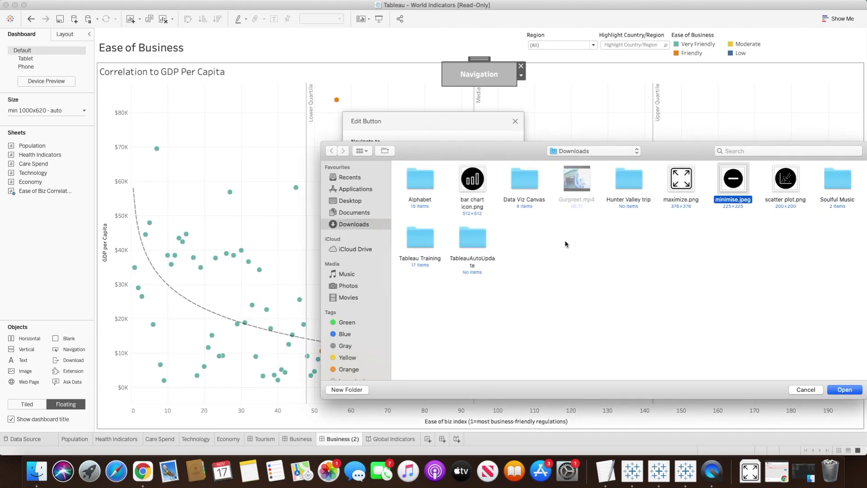
pyautogui.click(846, 389)
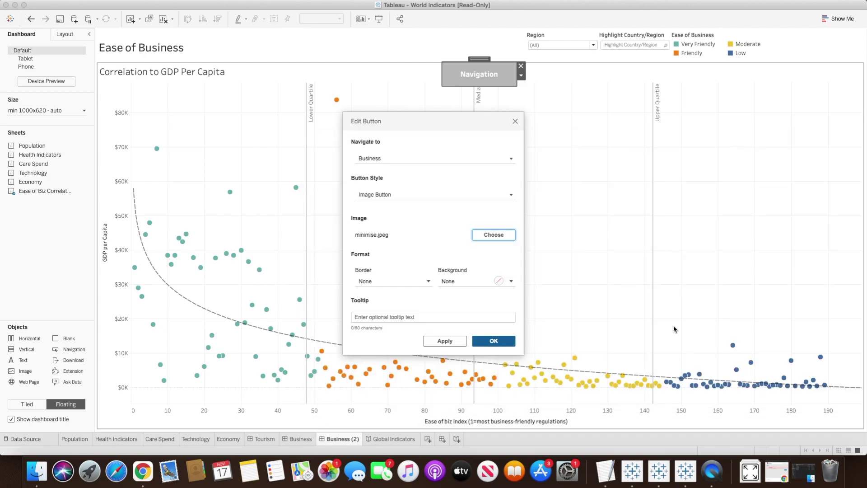
pyautogui.click(502, 342)
pyautogui.moveTo(483, 61); pyautogui.dragTo(833, 34)
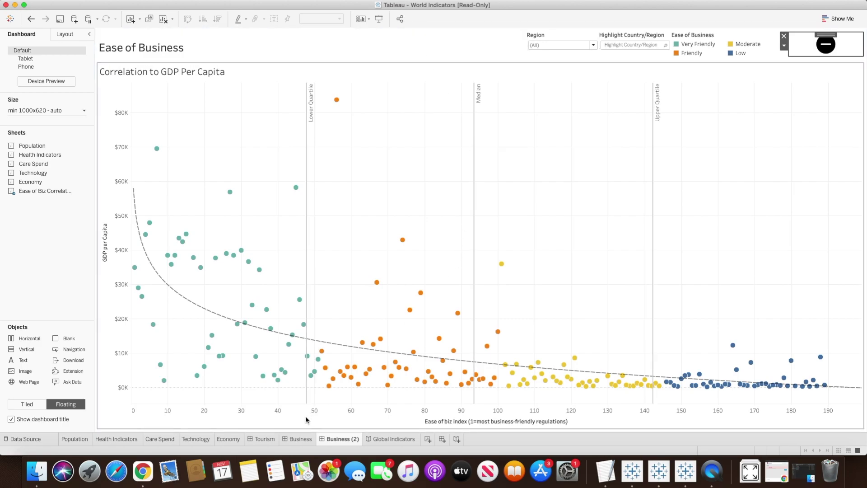
# - Test the maximize button on the Business dashboard and the minimise button that returns from Business (2)
pyautogui.click(296, 439)
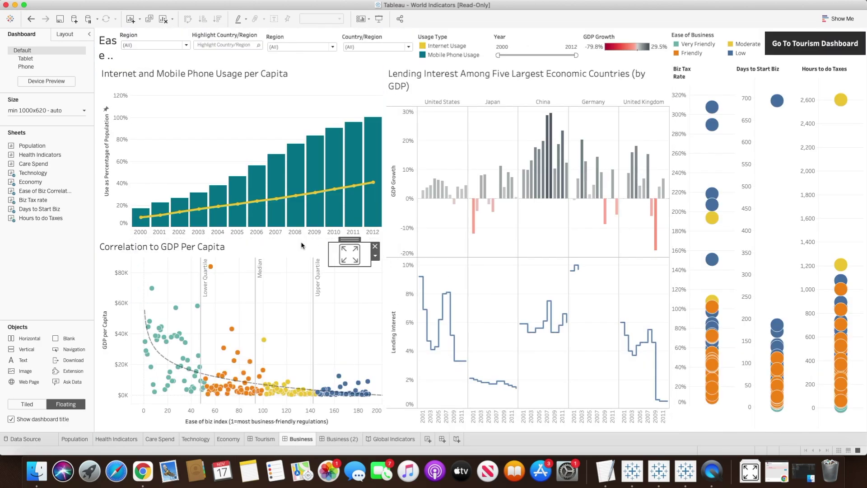
pyautogui.keyDown('alt'); pyautogui.click(350, 252); pyautogui.keyUp('alt')
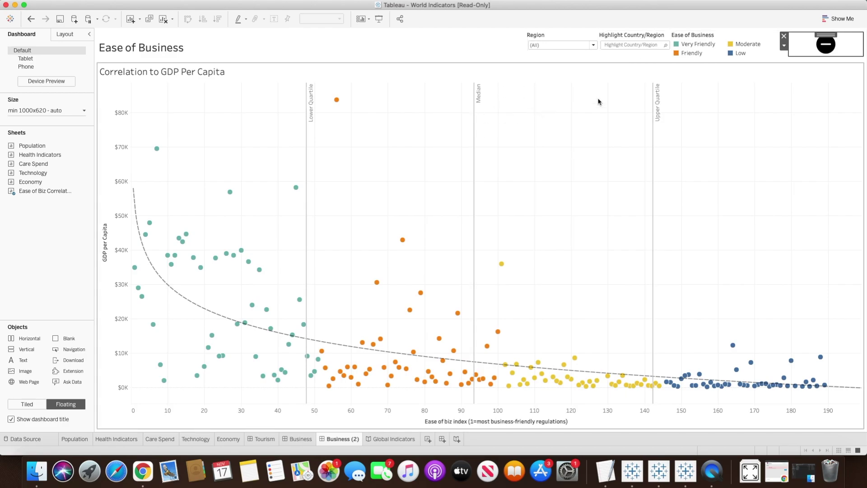
pyautogui.keyDown('alt'); pyautogui.click(830, 49); pyautogui.keyUp('alt')
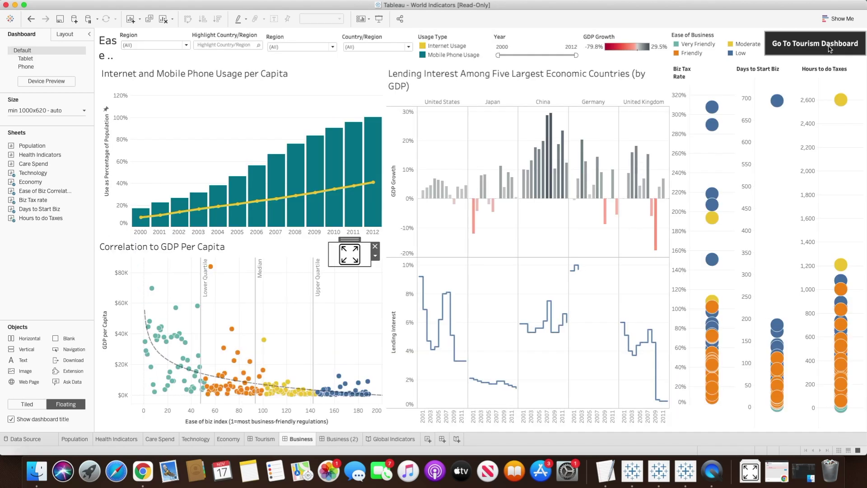